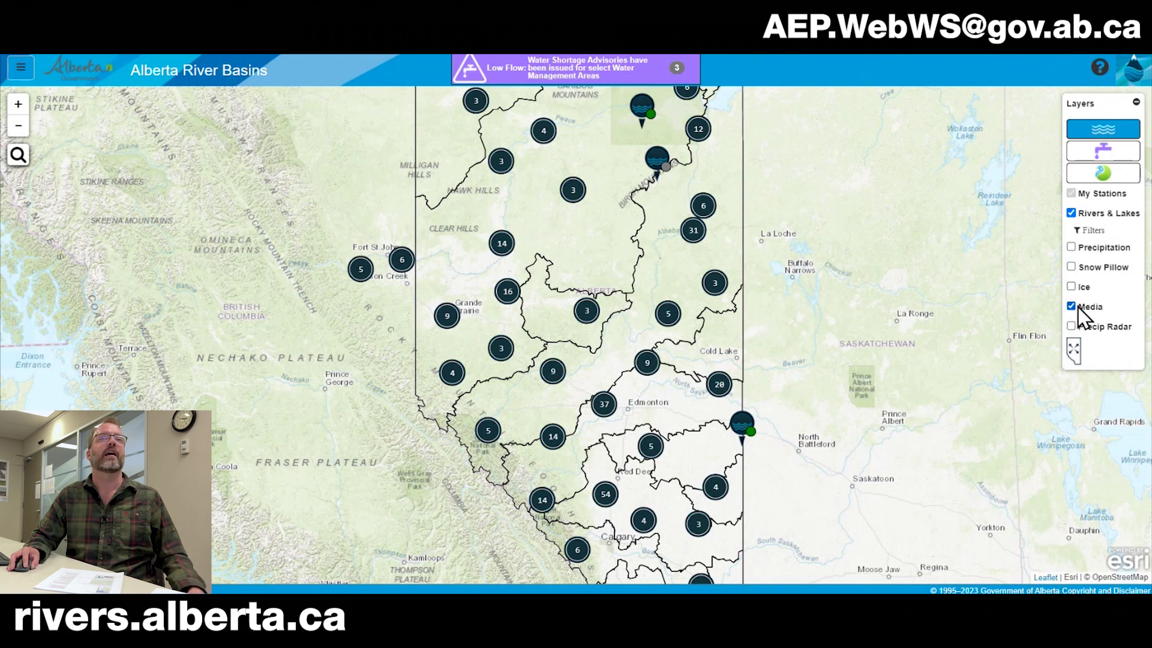
# Step: Hide the Media layer and select the Threepoint Creek near Millarville station southwest of Calgary
pyautogui.click(1071, 307)
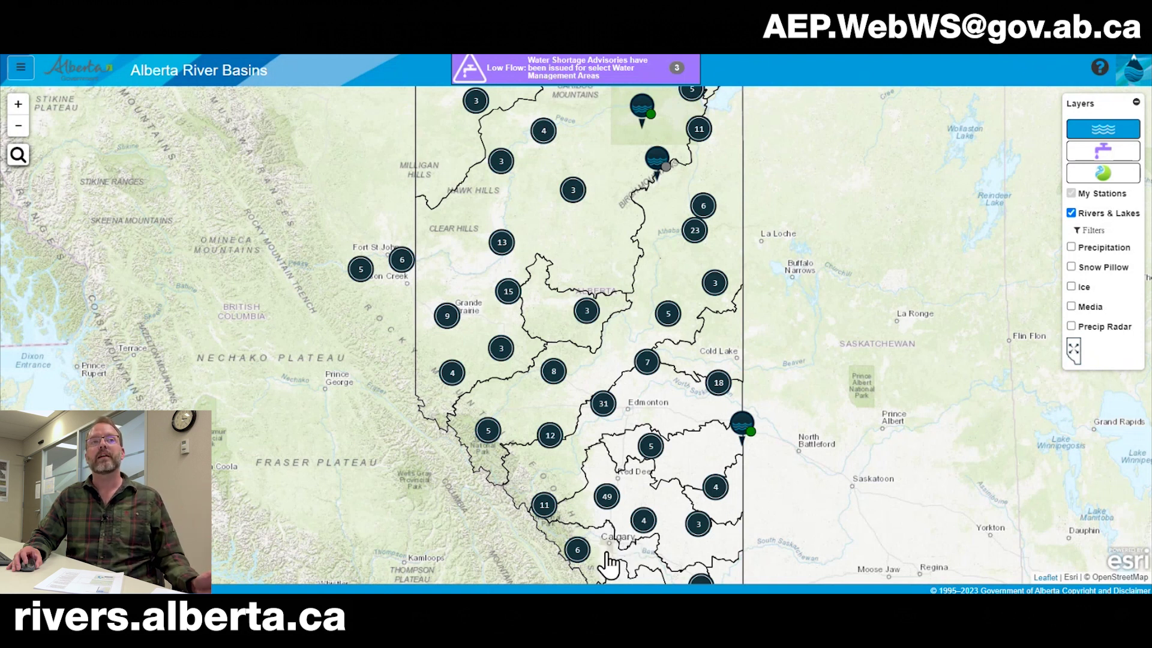
pyautogui.scroll(2, 606, 561)
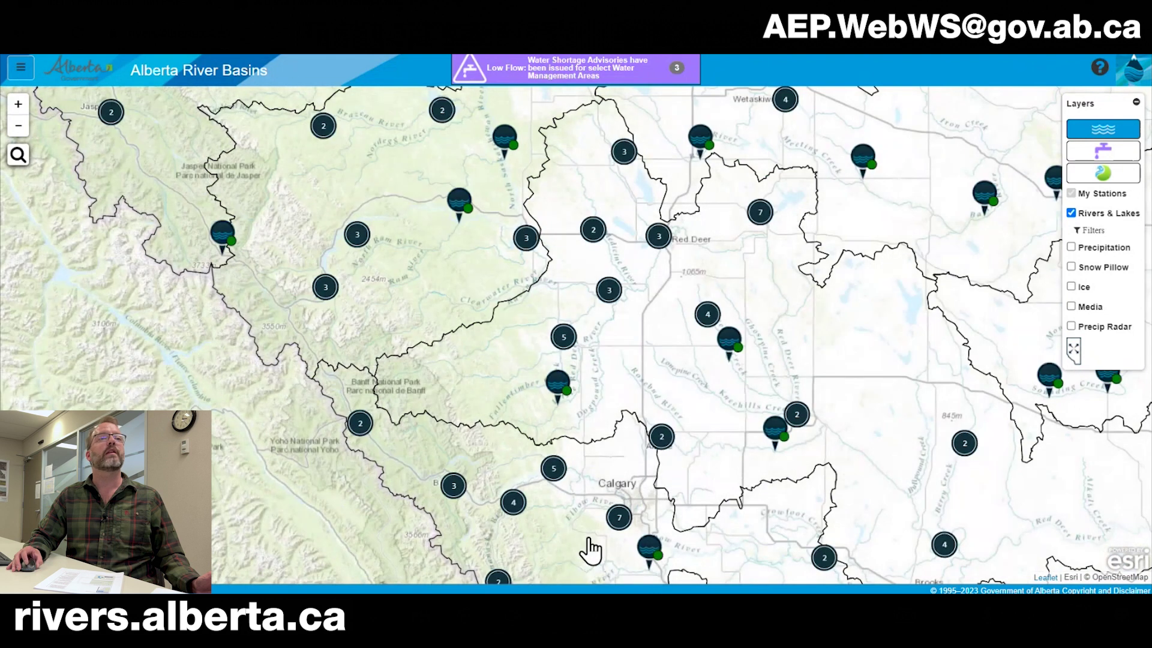
pyautogui.scroll(2, 618, 522)
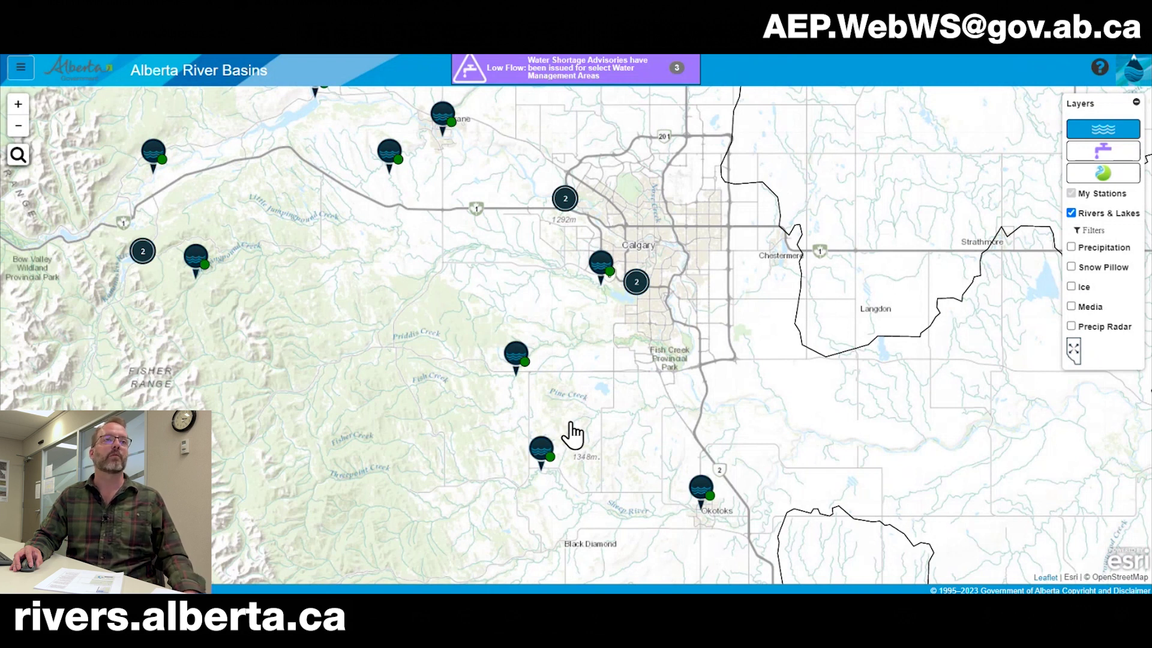
pyautogui.click(544, 448)
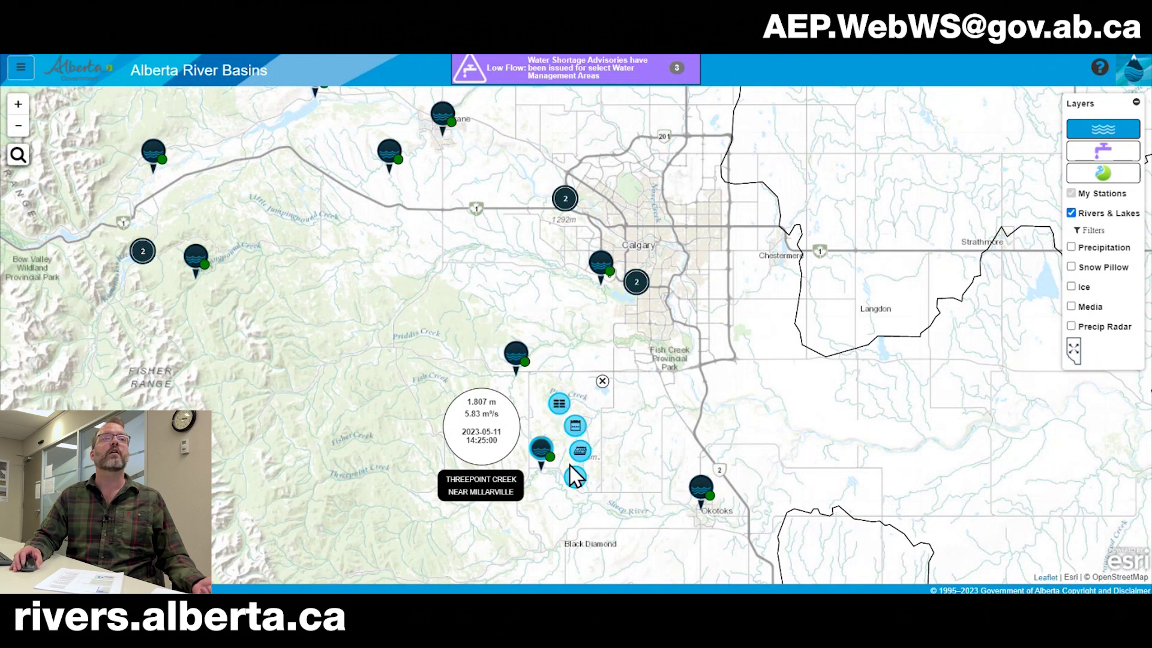
# Step: Review the level and flow table data for Threepoint Creek near Millarville back to the 8 May 2023 readings
pyautogui.click(564, 408)
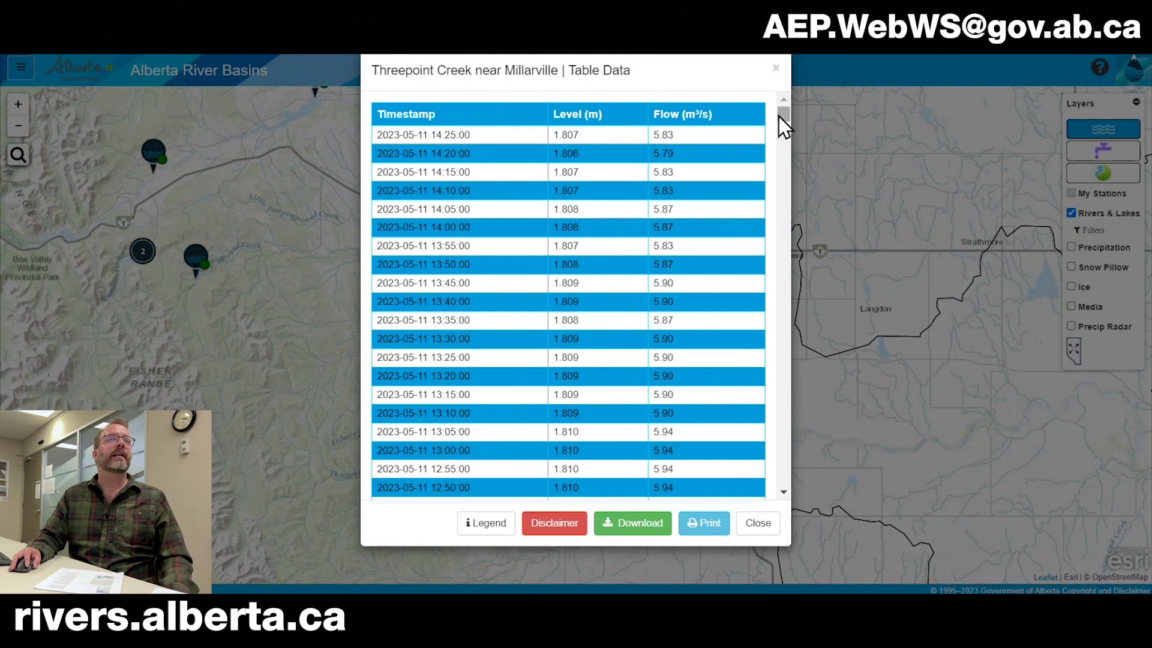
pyautogui.moveTo(782, 122); pyautogui.dragTo(676, 346)
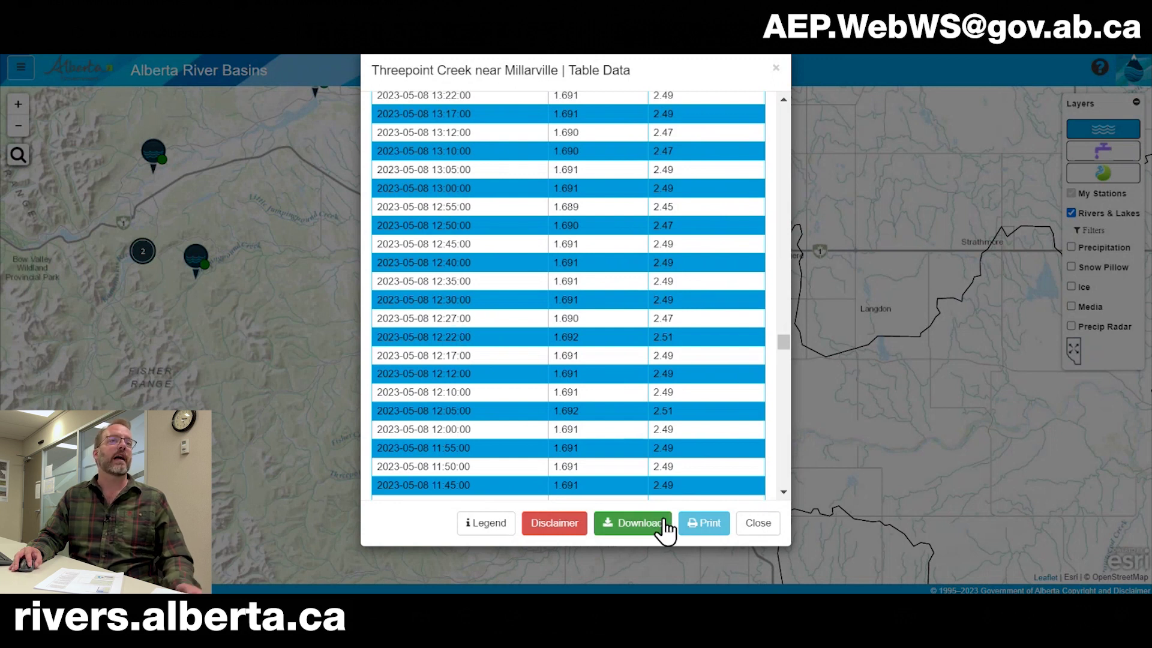
pyautogui.click(758, 523)
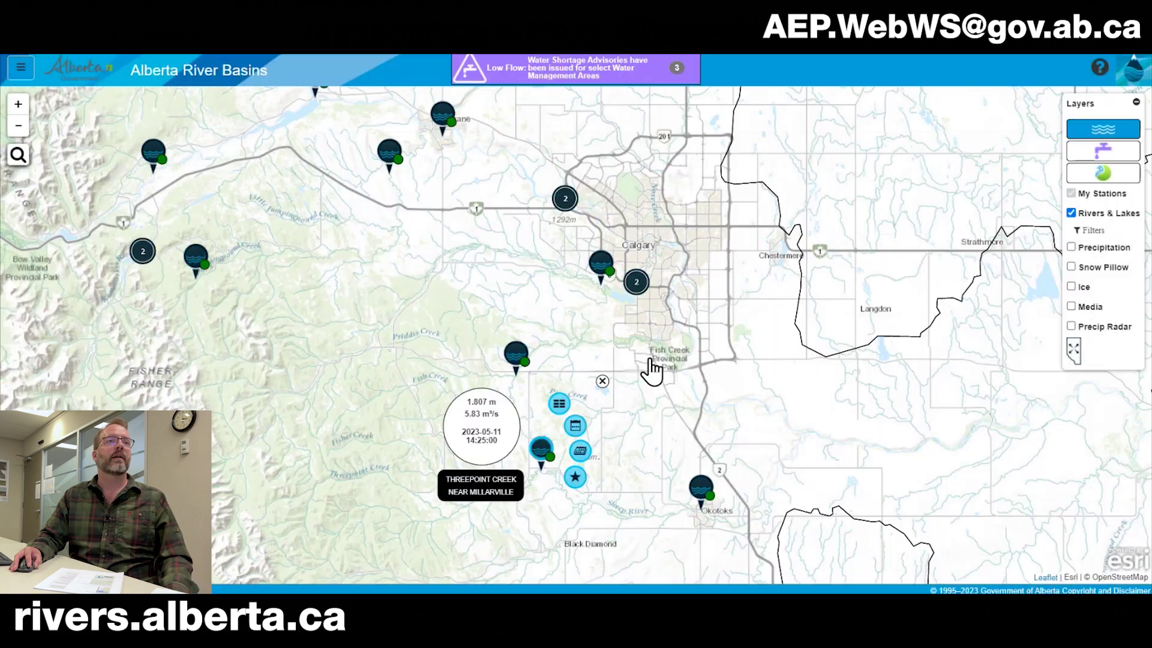
# Step: Examine the weekly and yearly flow and water level graphs for Threepoint Creek near Millarville
pyautogui.click(576, 427)
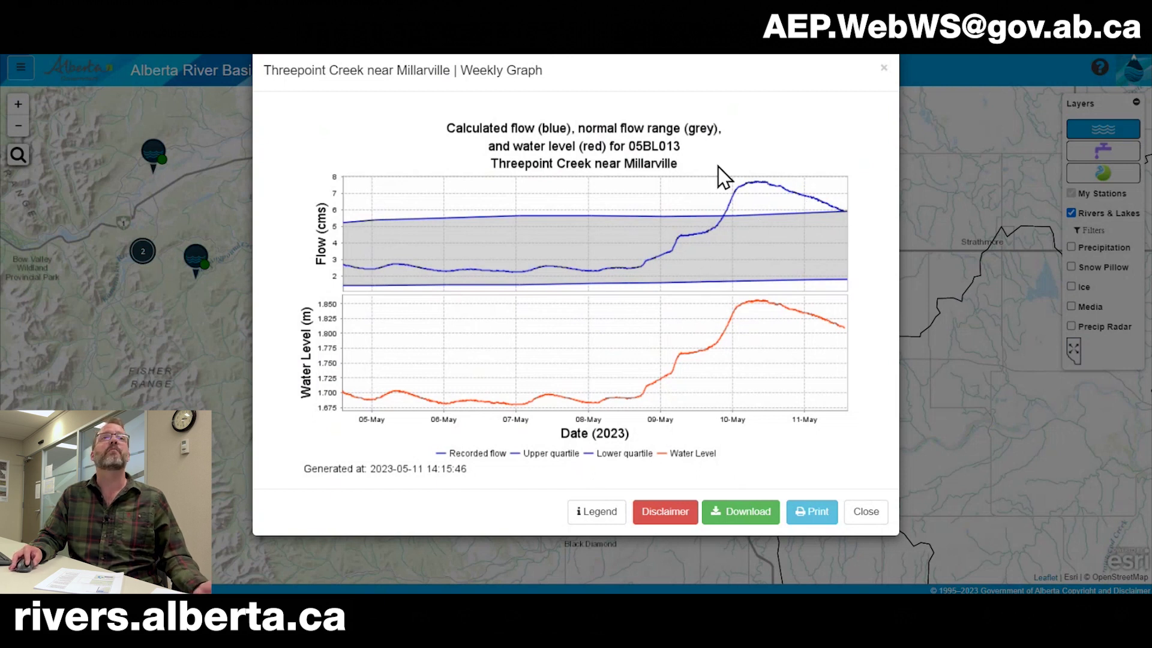
pyautogui.click(881, 514)
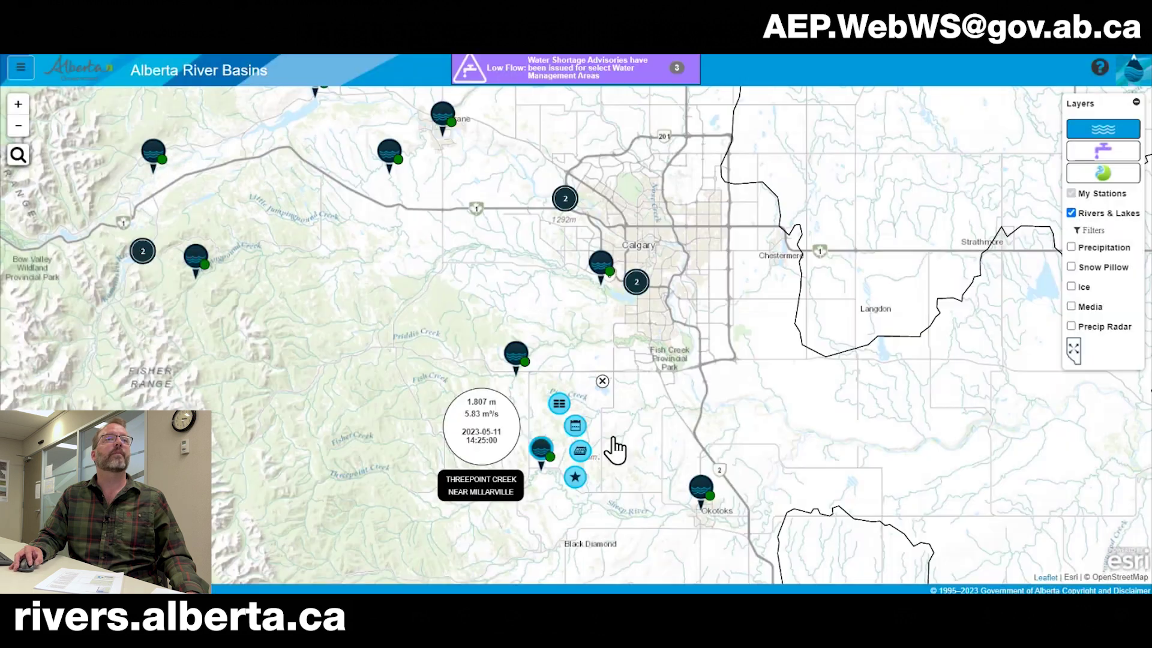
pyautogui.click(580, 451)
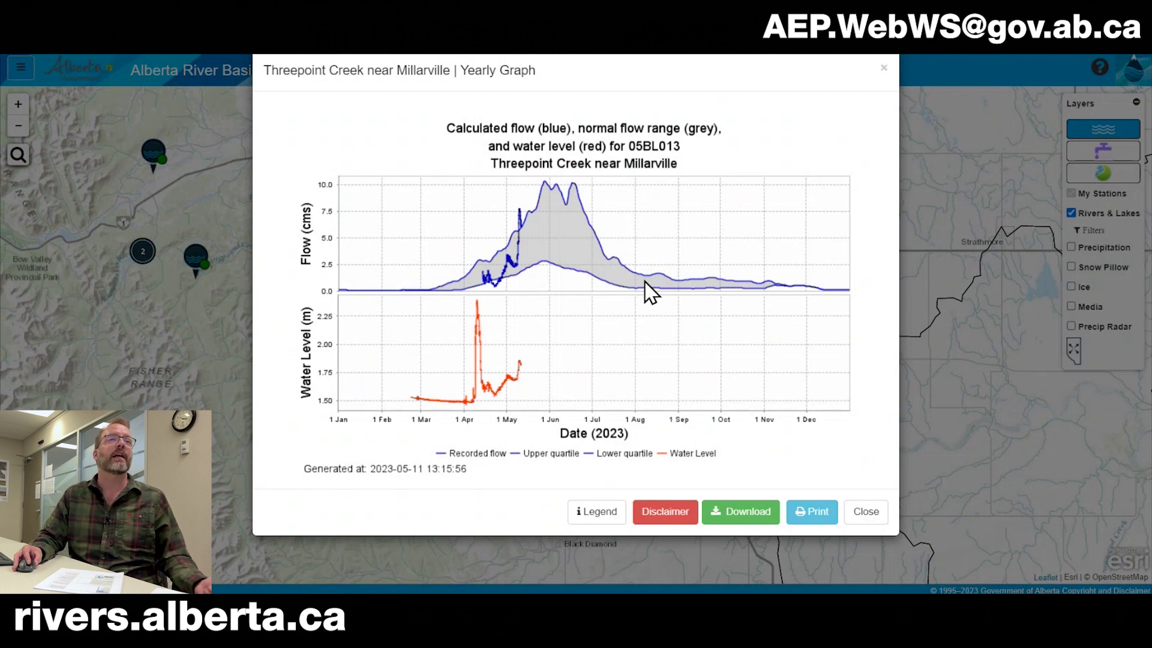
pyautogui.click(874, 520)
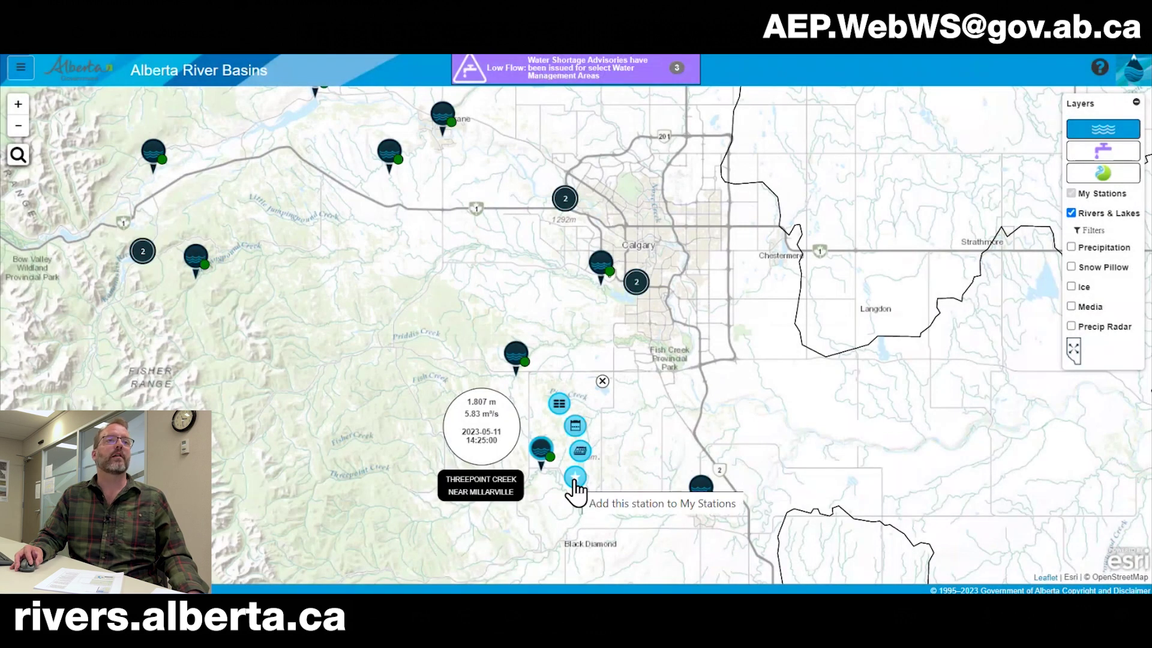
# Step: Add the Threepoint Creek near Millarville and Sheep River at Okotoks stations to My Stations
pyautogui.click(575, 483)
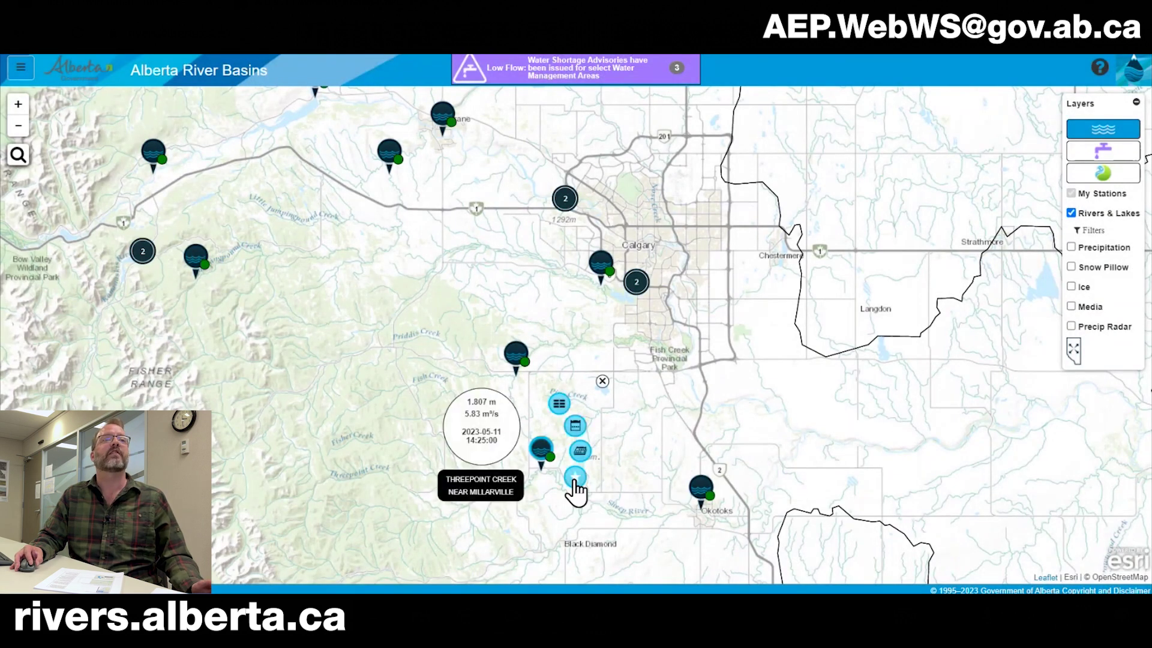
pyautogui.click(602, 381)
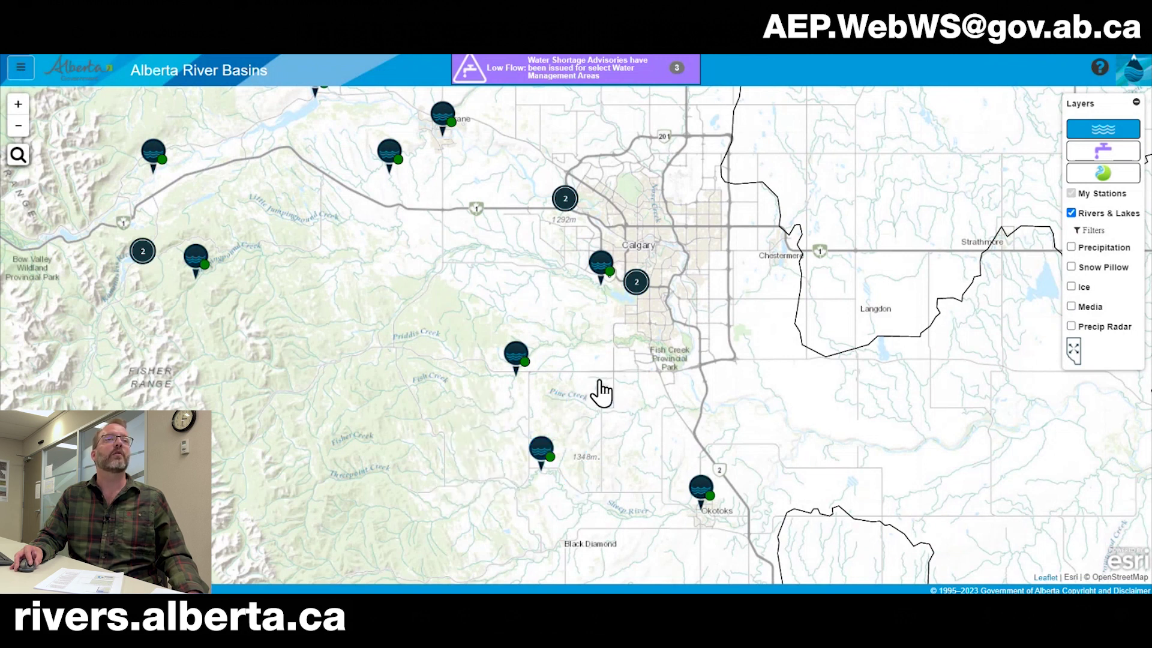
pyautogui.click(708, 484)
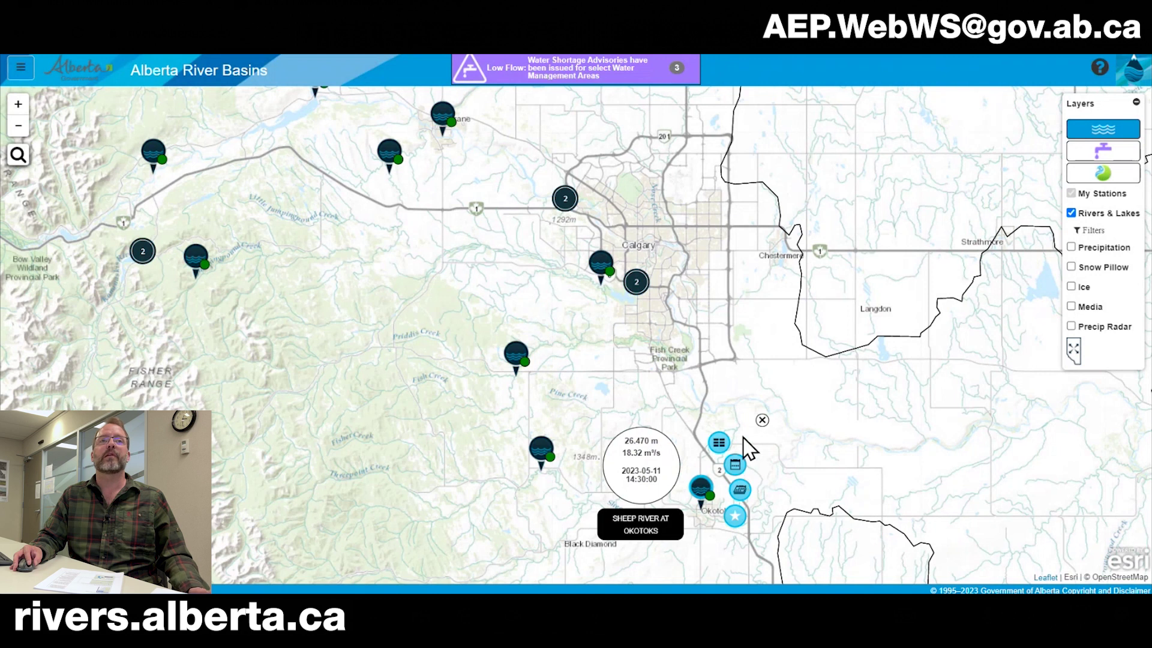
pyautogui.click(763, 421)
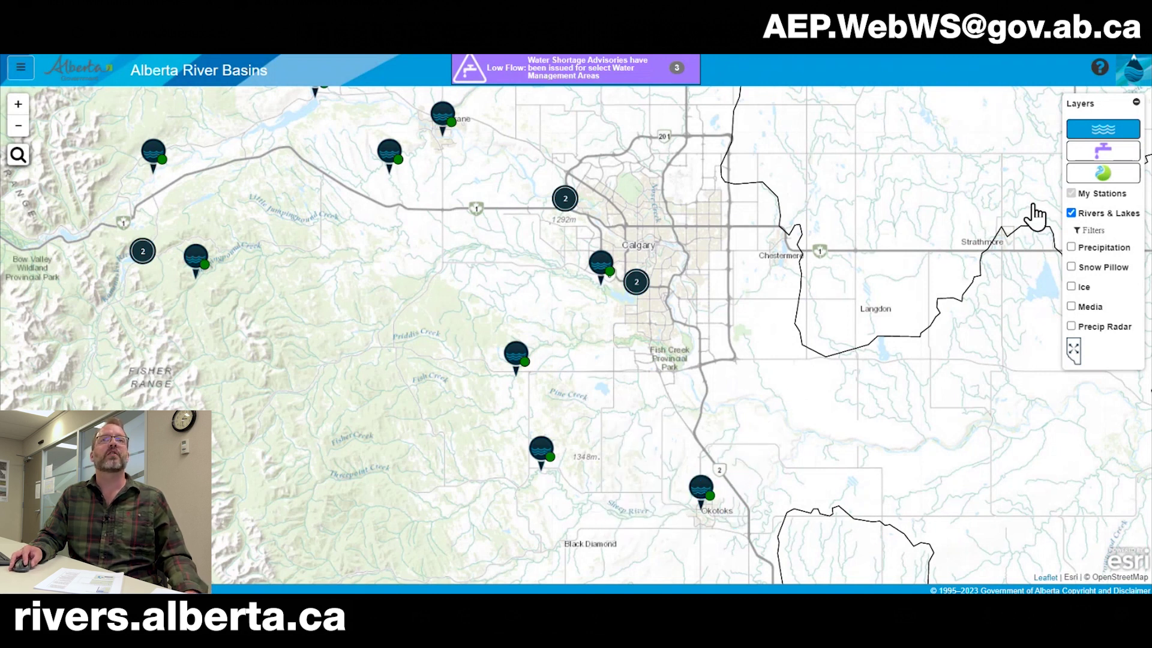
# Step: Hide the Rivers & Lakes layer and check the Sheep River at Okotoks readings from the province-wide map of favourite stations
pyautogui.click(1071, 213)
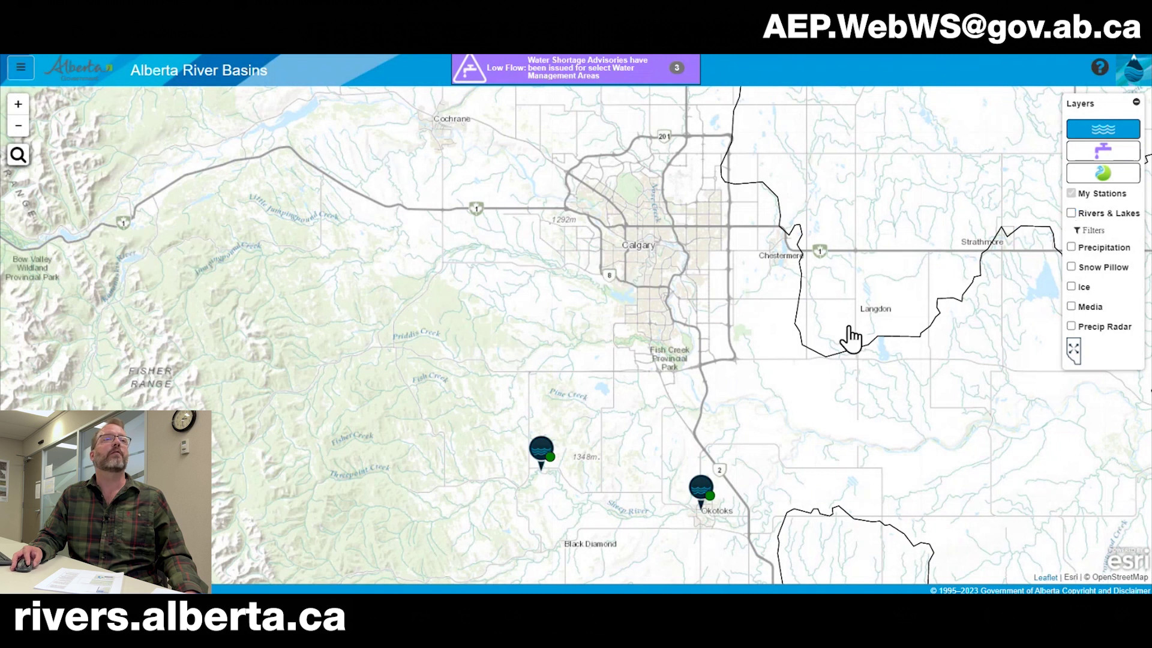
pyautogui.click(1074, 349)
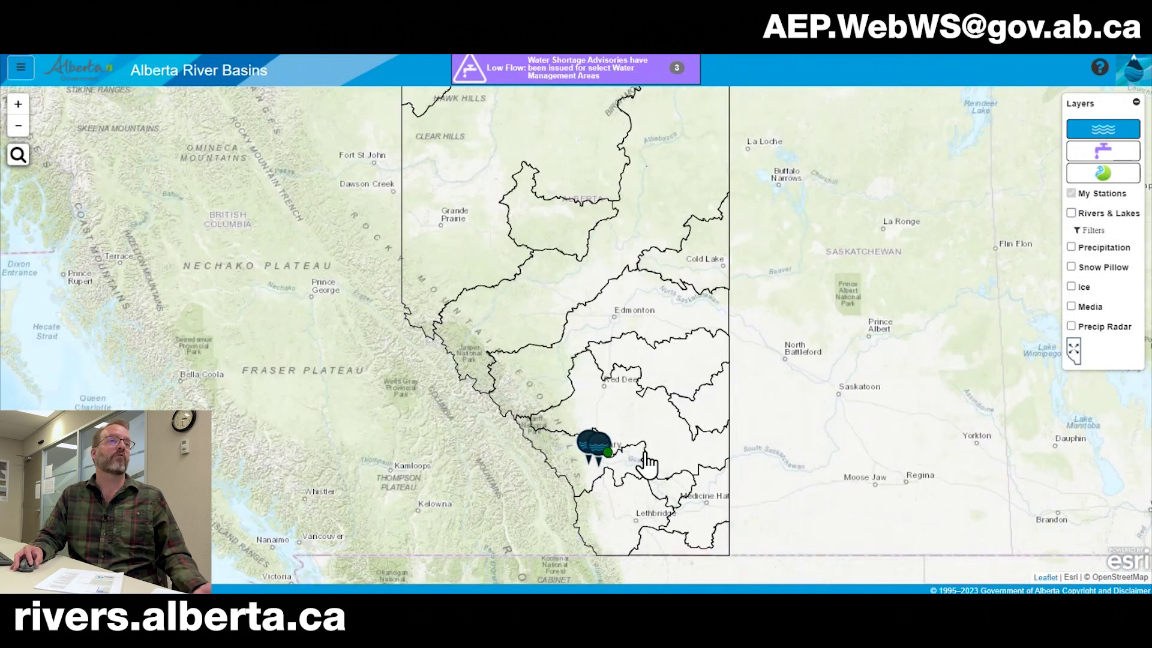
pyautogui.click(603, 445)
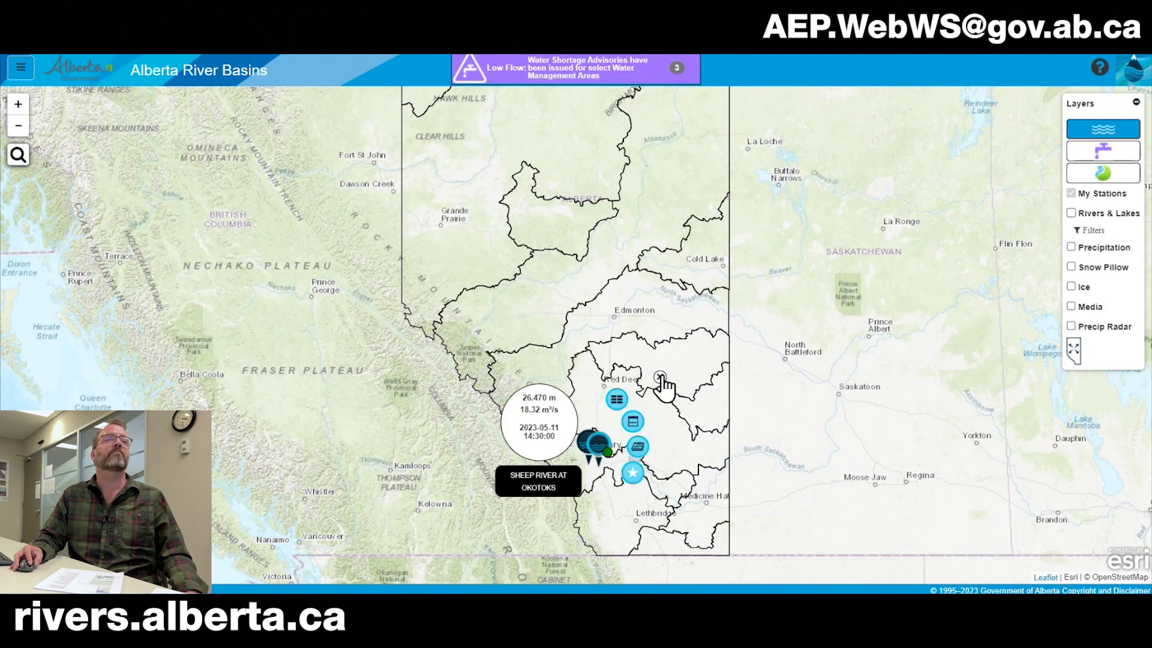
pyautogui.click(660, 376)
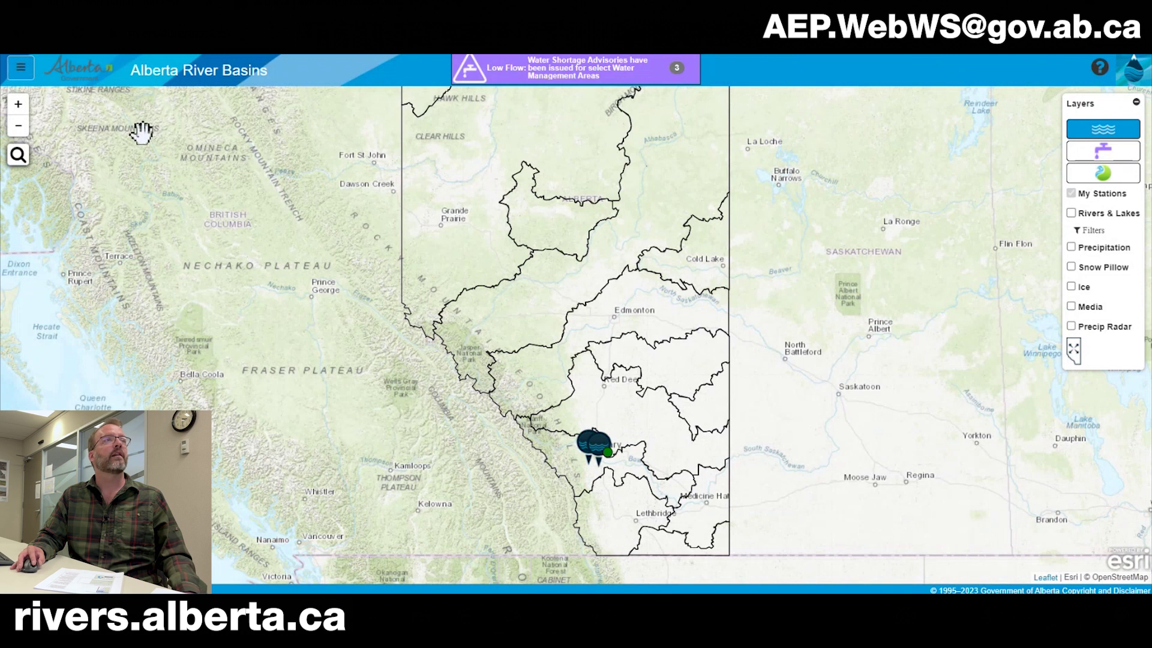
# Step: Centre the map on Sheep River at Okotoks (05BL012) from the My Stations favourites list
pyautogui.click(21, 68)
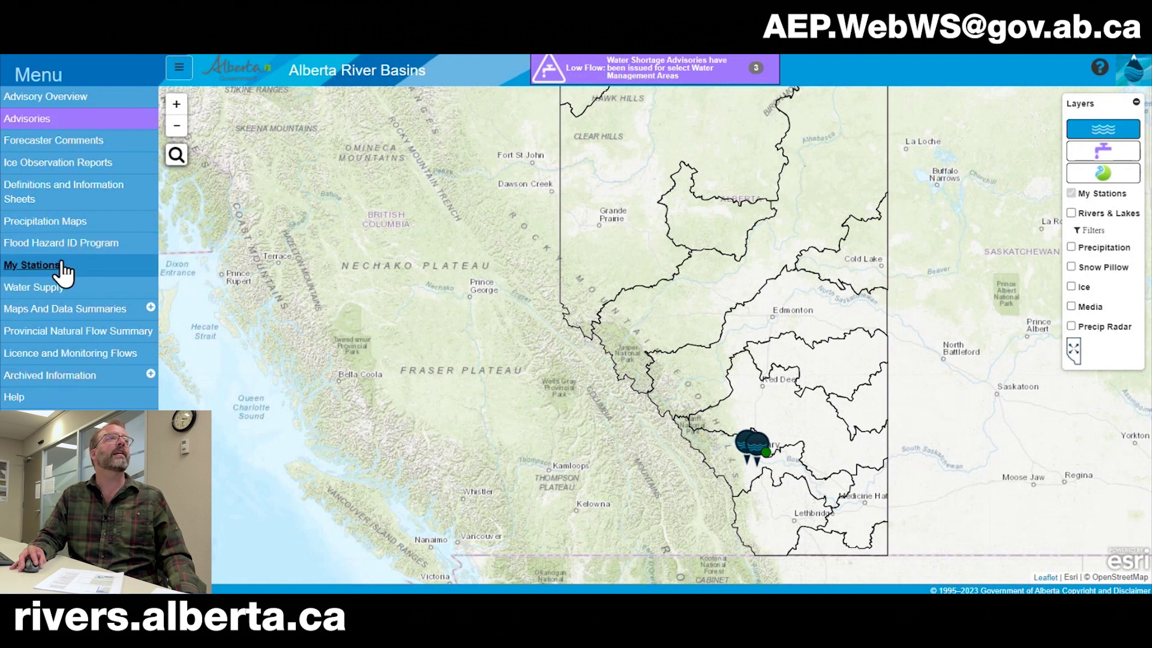
pyautogui.click(36, 266)
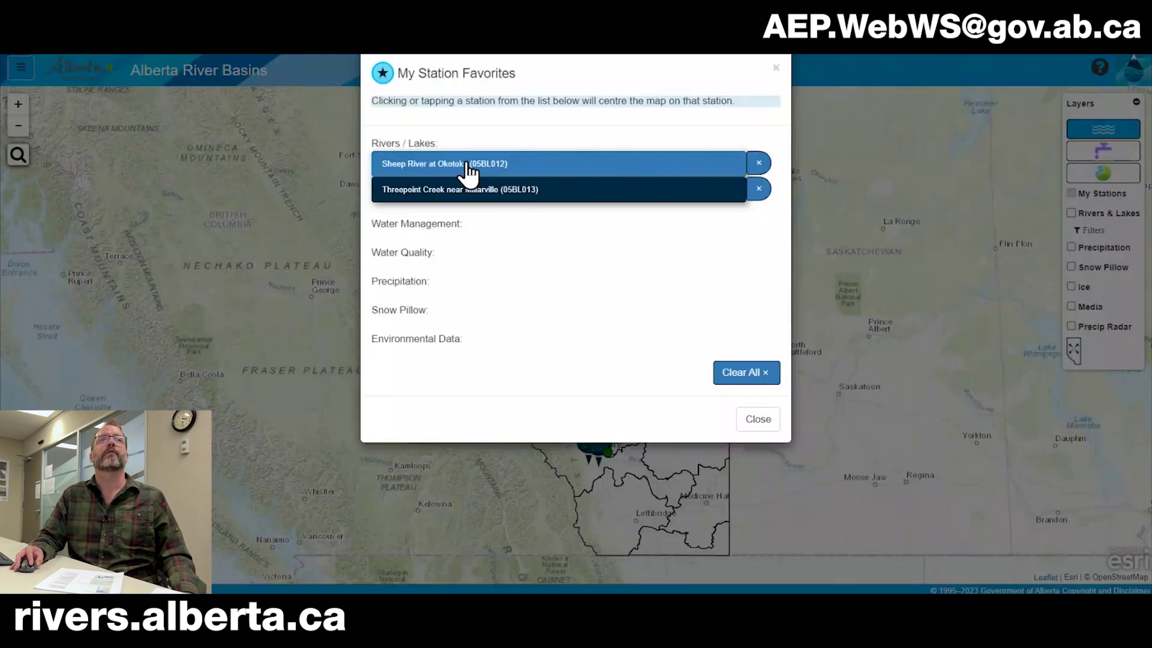
pyautogui.click(468, 172)
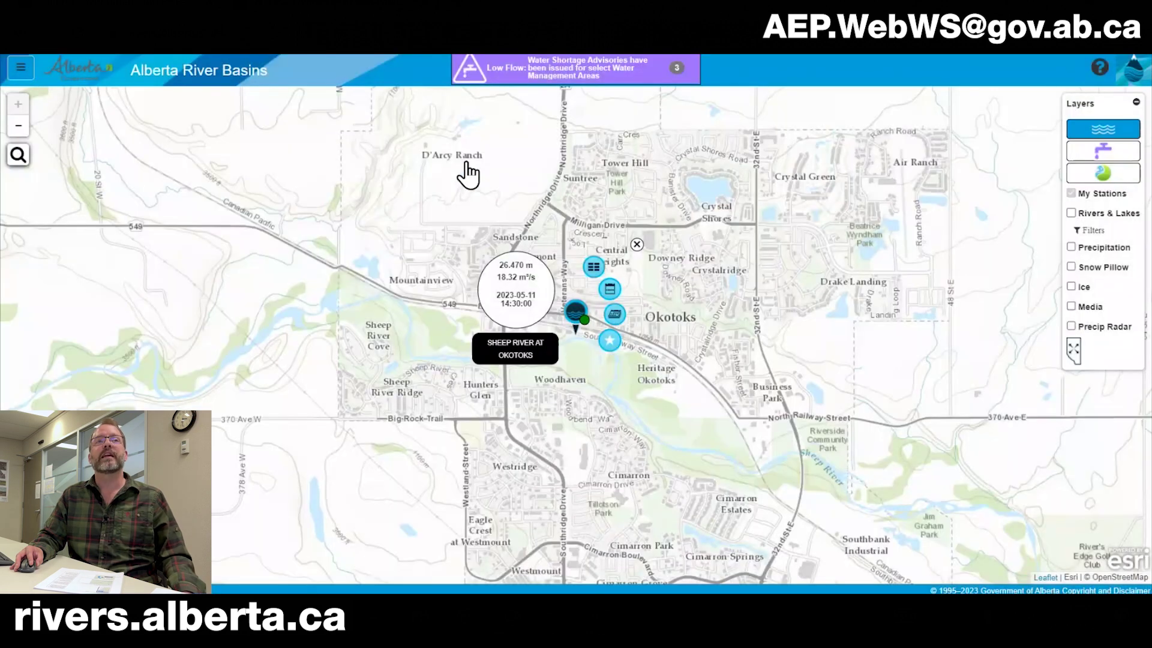
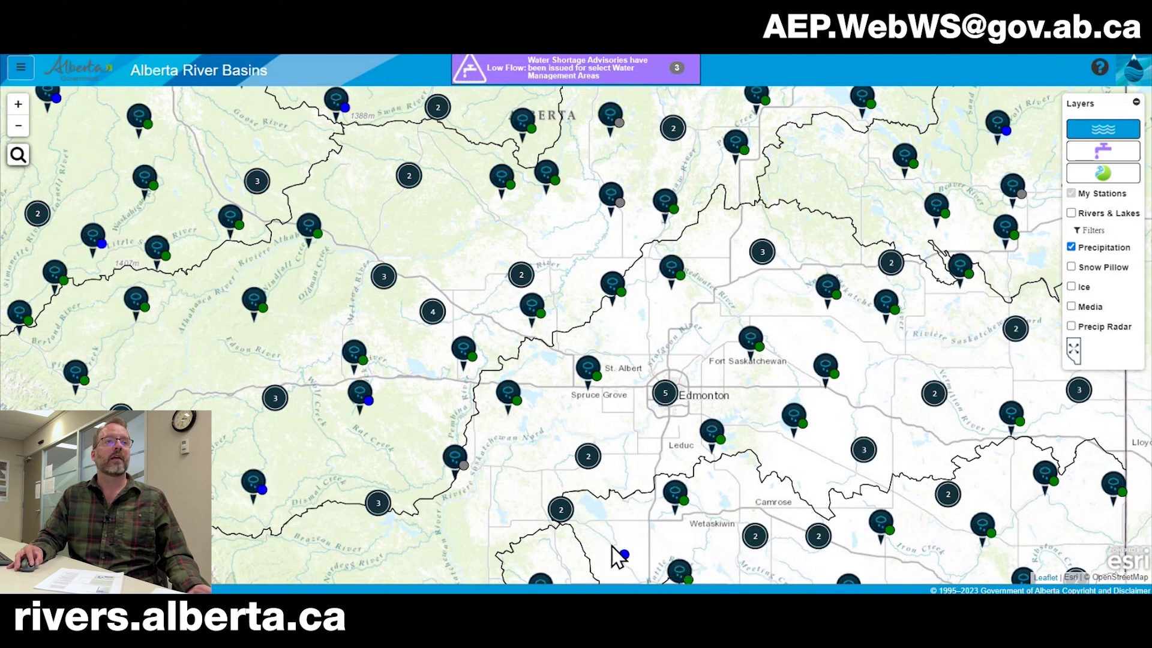
# Step: Review the precipitation table data for the Crestomere - AARD station north of Red Deer
pyautogui.moveTo(618, 553); pyautogui.dragTo(507, 327)
pyautogui.click(505, 318)
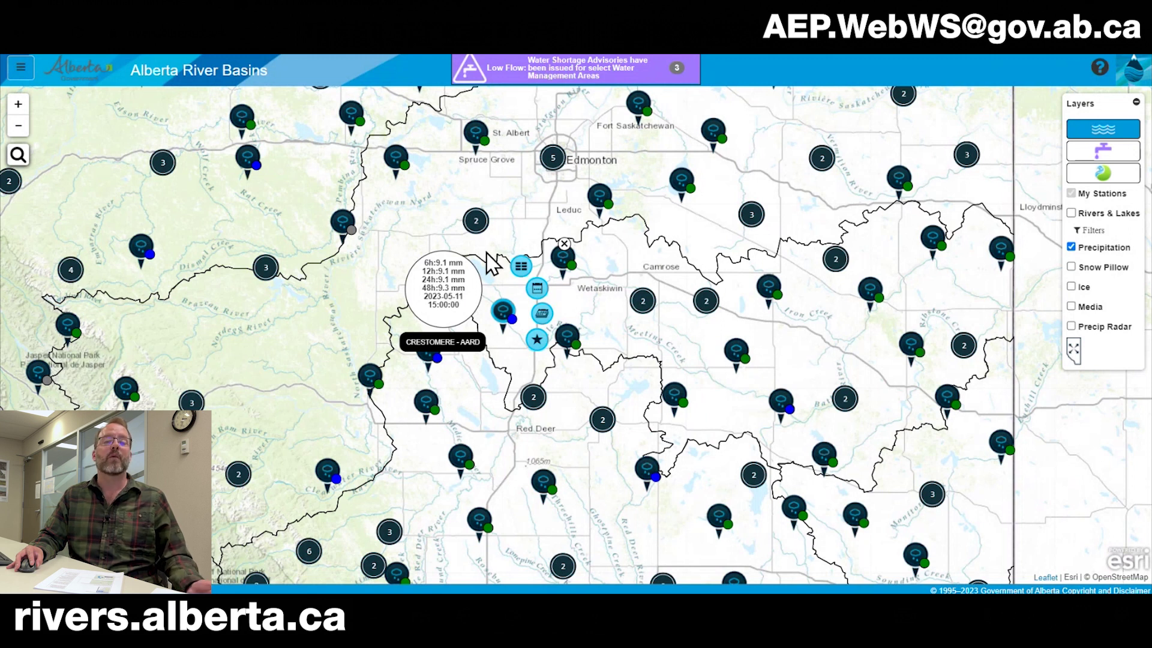
pyautogui.click(518, 267)
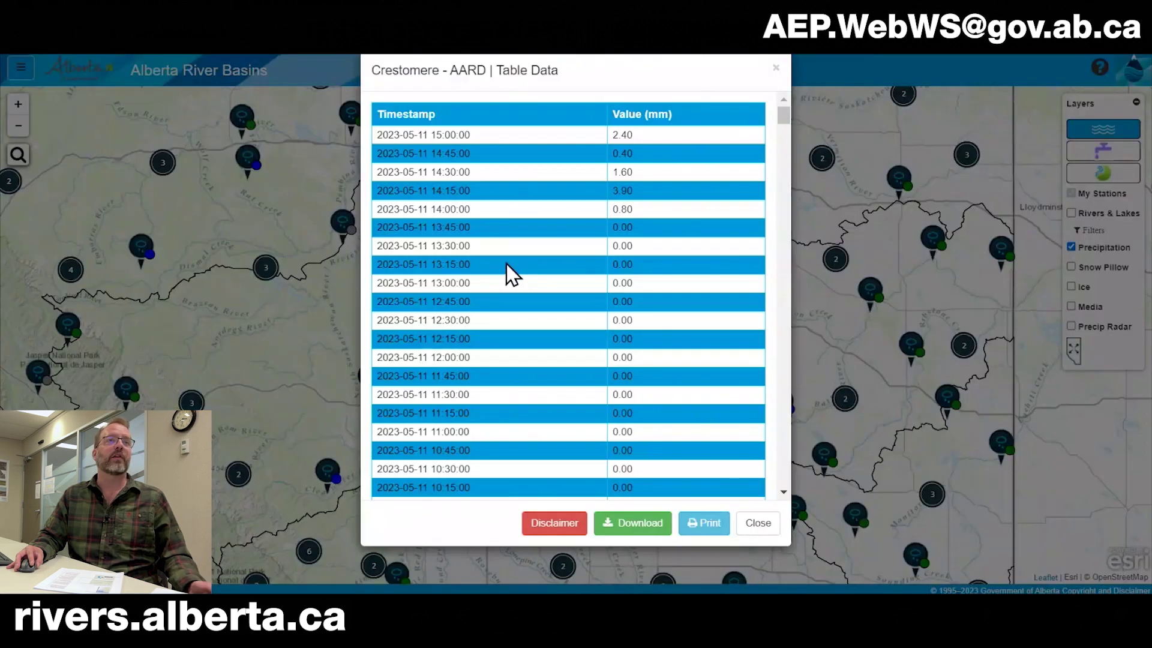
pyautogui.click(768, 524)
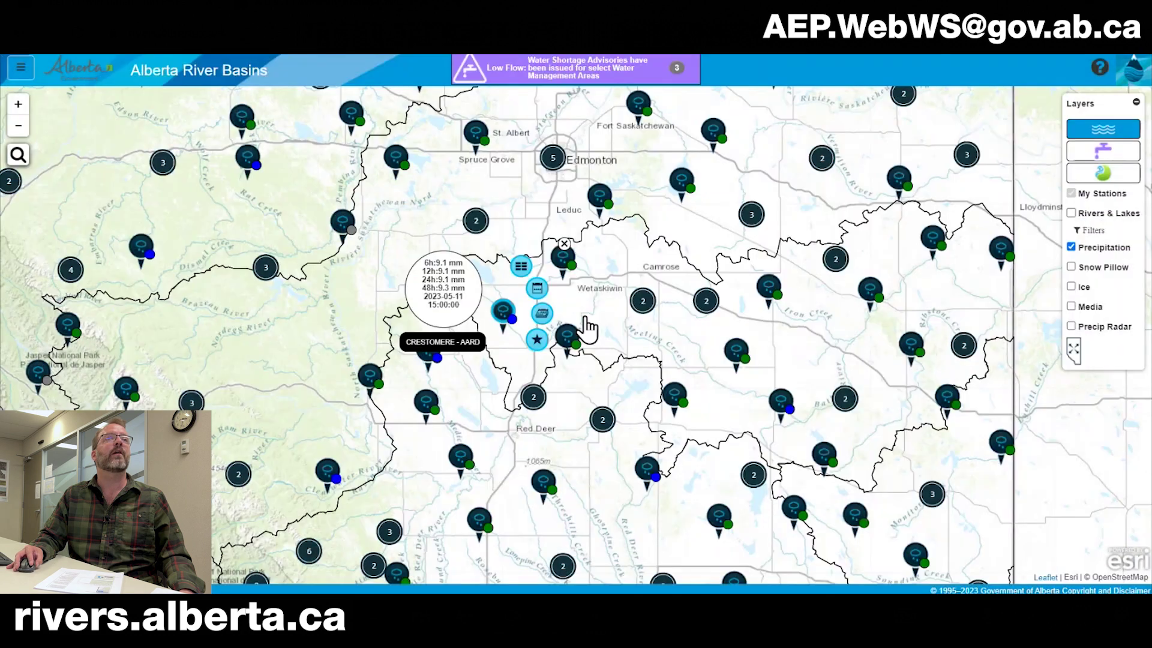
# Step: Examine the weekly and yearly precipitation graphs for Crestomere - AARD and add the station to My Stations
pyautogui.click(539, 289)
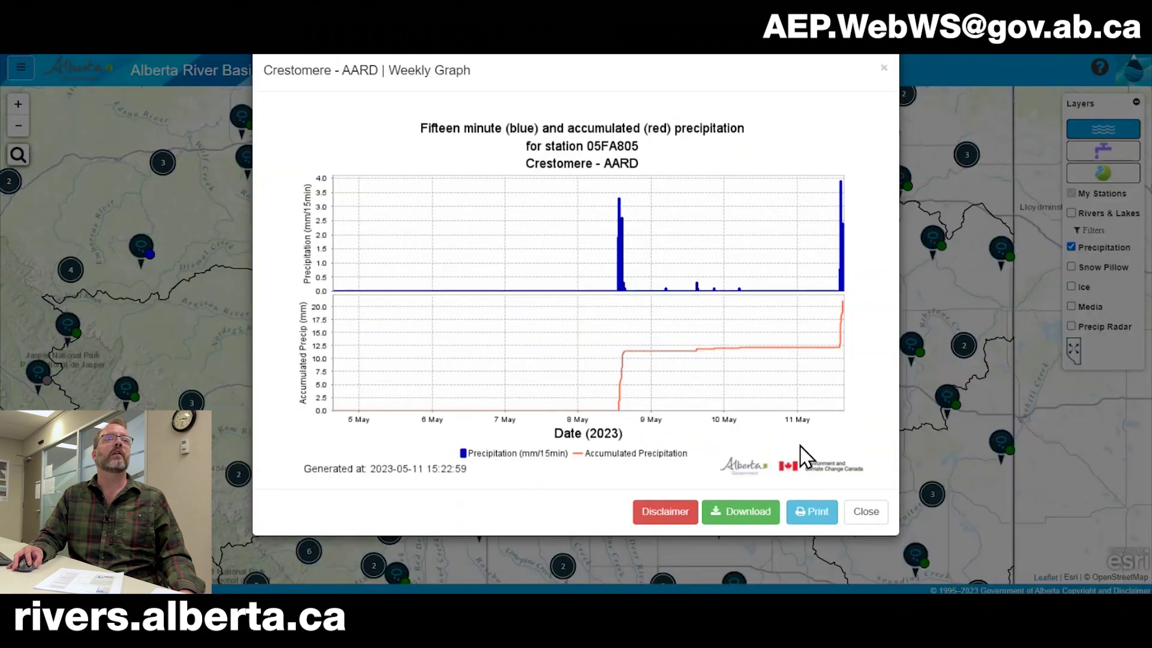
pyautogui.click(865, 513)
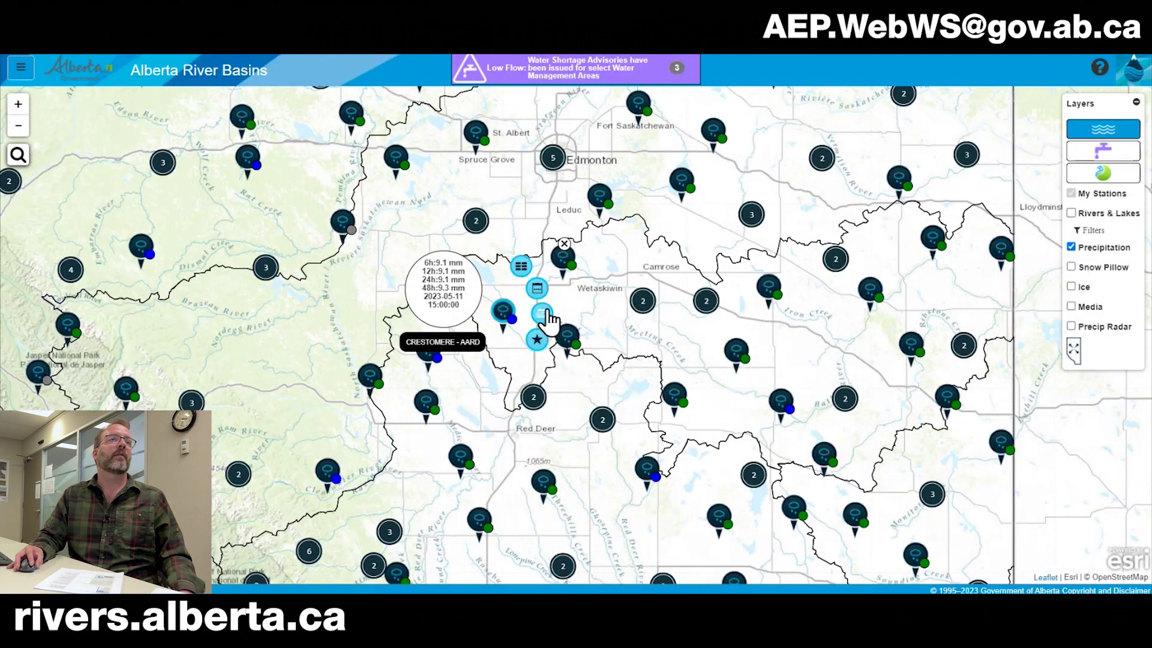
pyautogui.click(547, 318)
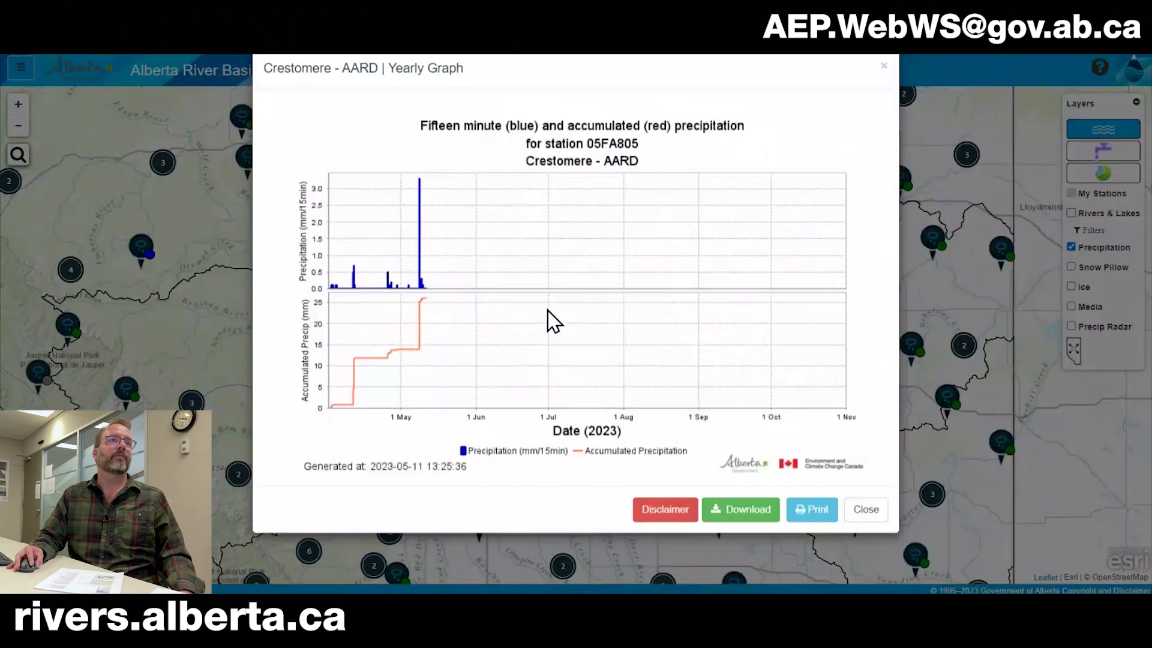
pyautogui.click(871, 523)
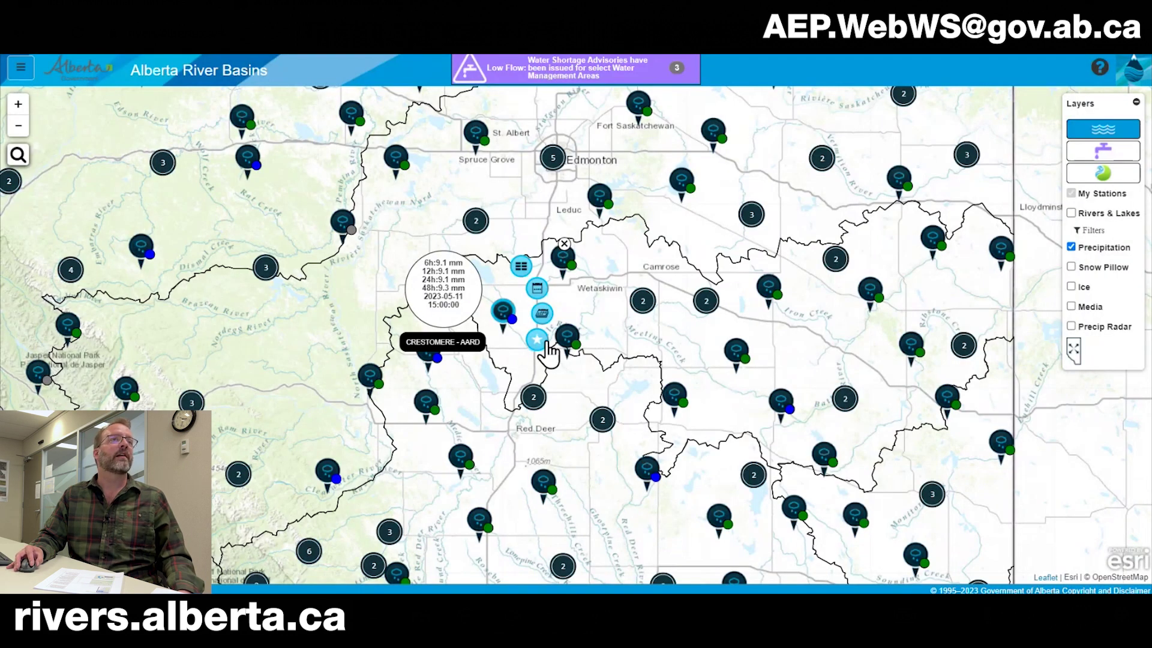
pyautogui.click(565, 244)
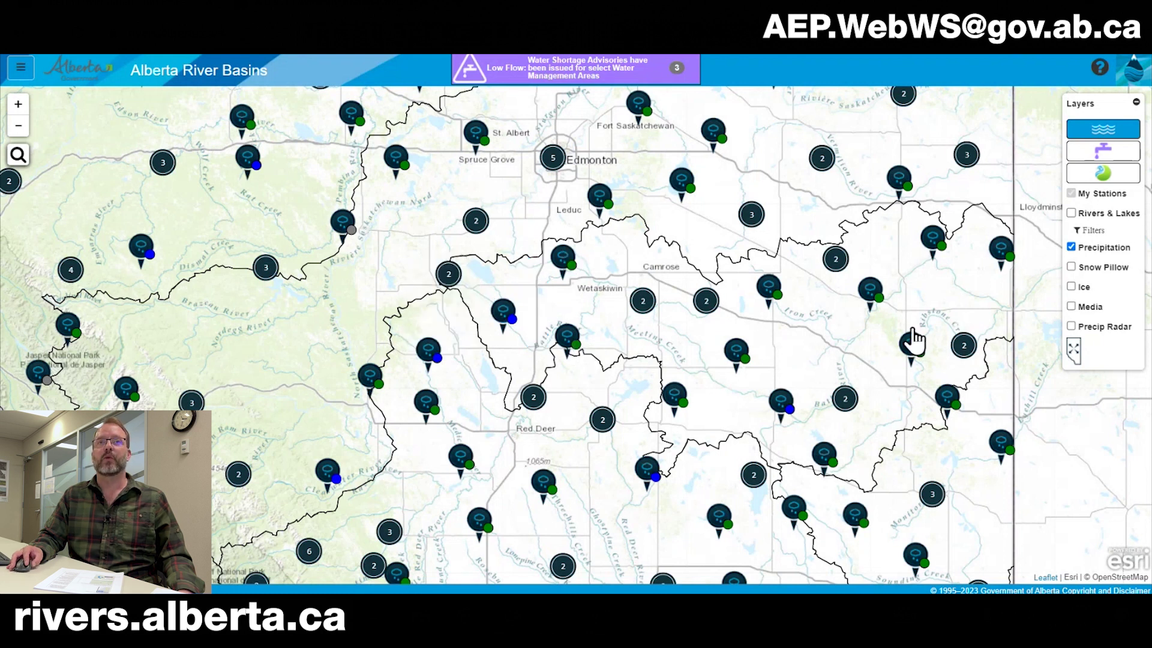
# Step: Replace the Precipitation layer with the Snow Pillow layer and focus on the snow stations along the mountains west of Calgary
pyautogui.click(1074, 357)
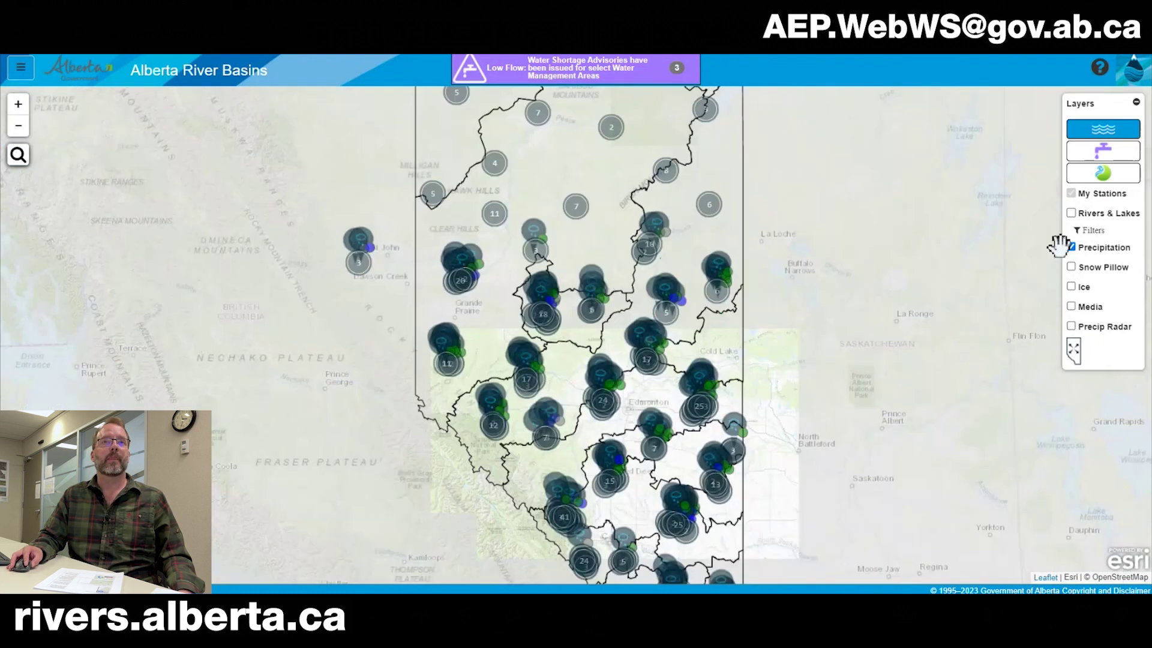
pyautogui.click(1071, 247)
pyautogui.click(1072, 267)
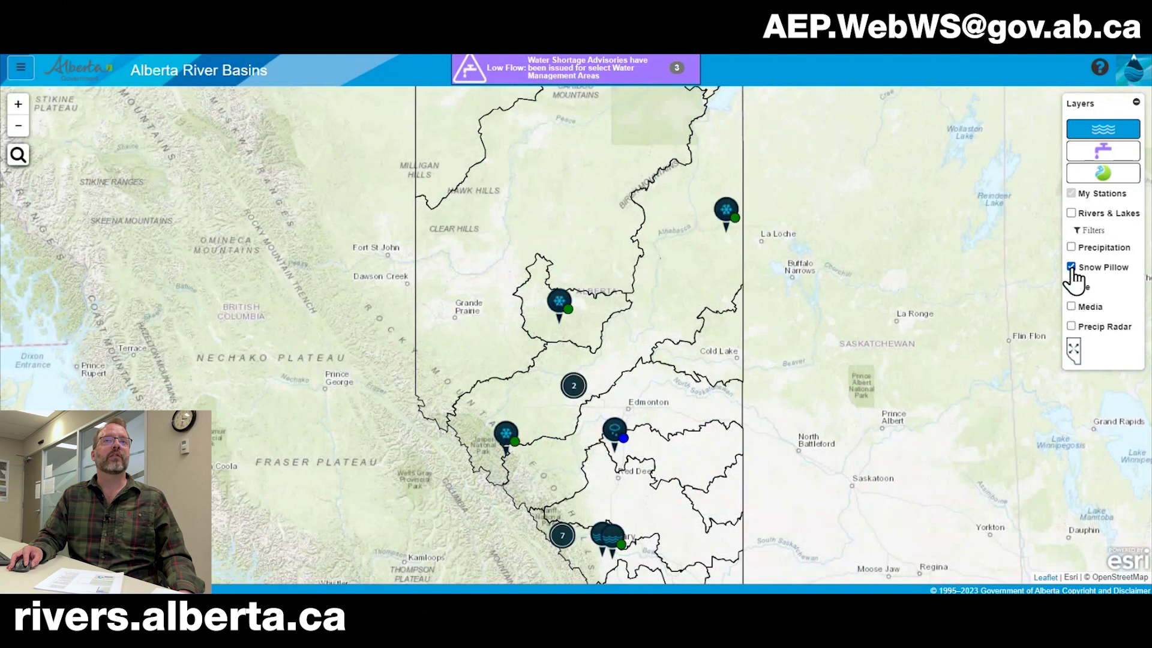
pyautogui.moveTo(688, 493); pyautogui.dragTo(674, 413)
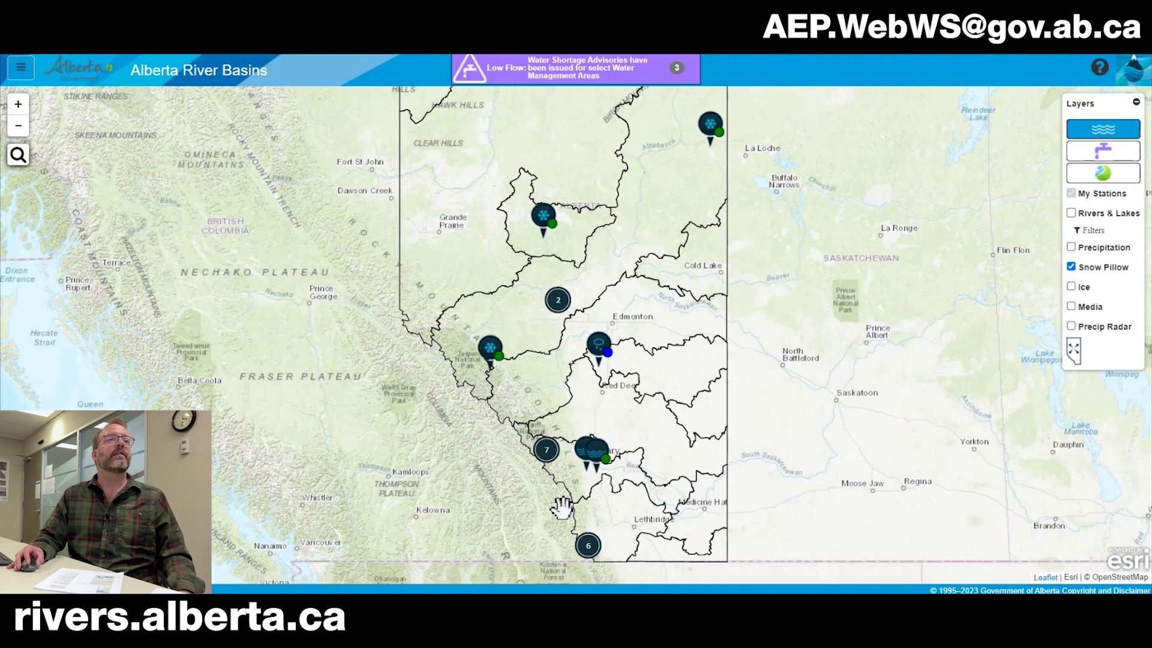
pyautogui.scroll(2, 560, 507)
pyautogui.scroll(-1, 545, 368)
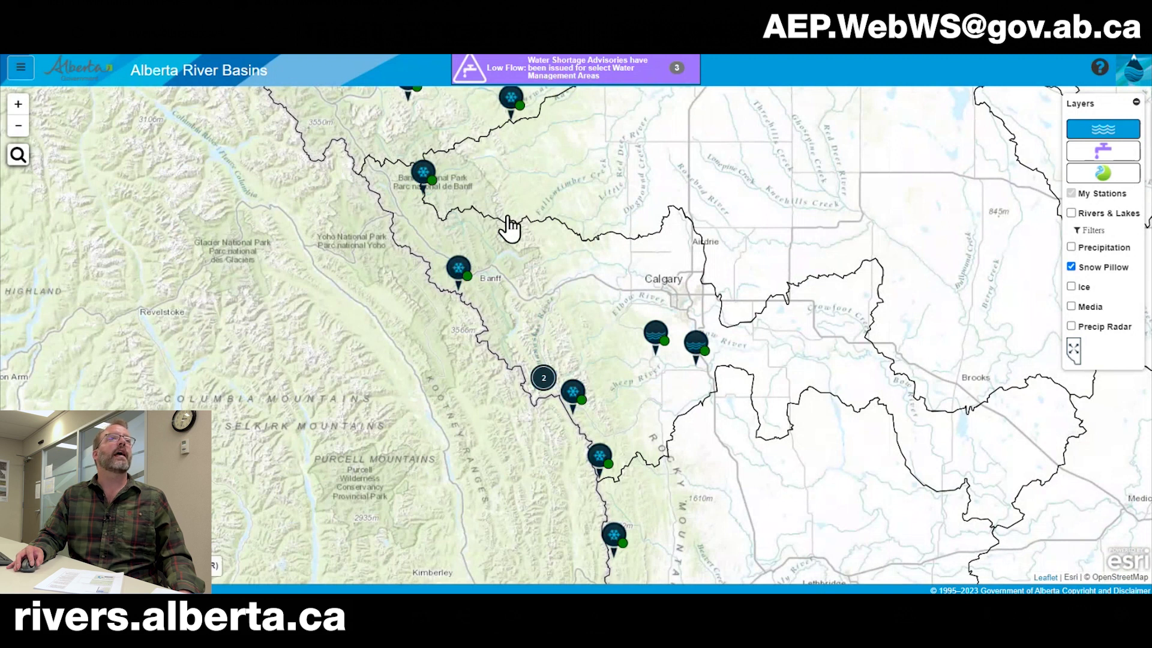
# Step: Review the snow pillow table data for the Sunshine Village station near Banff
pyautogui.moveTo(507, 226); pyautogui.dragTo(532, 309)
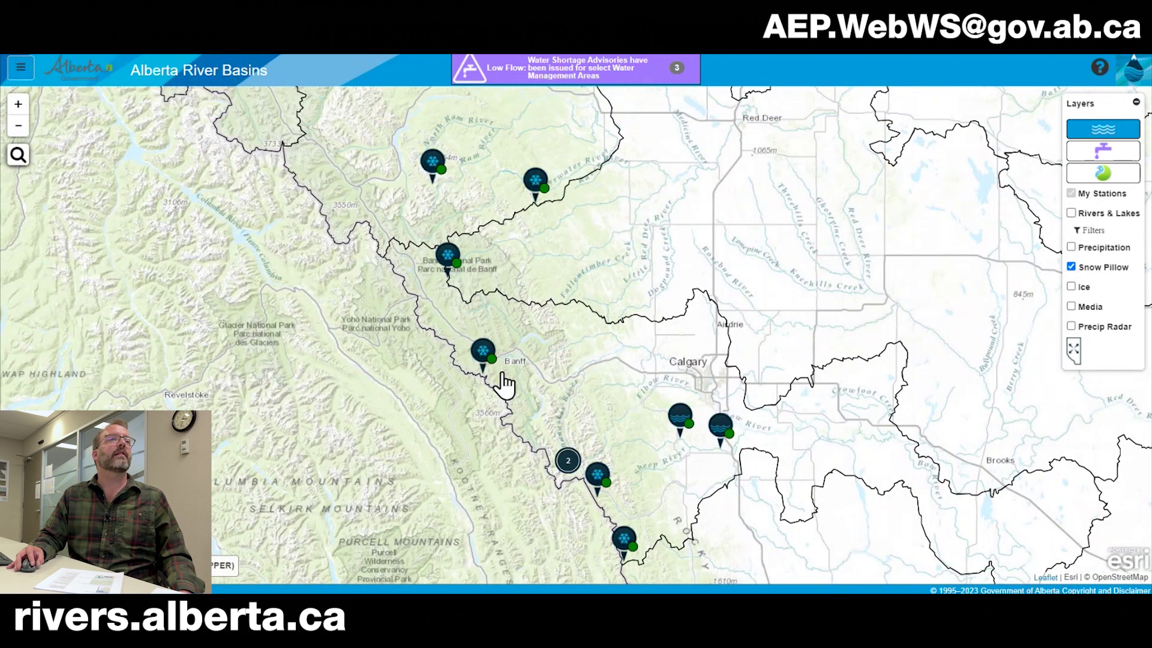
pyautogui.click(483, 351)
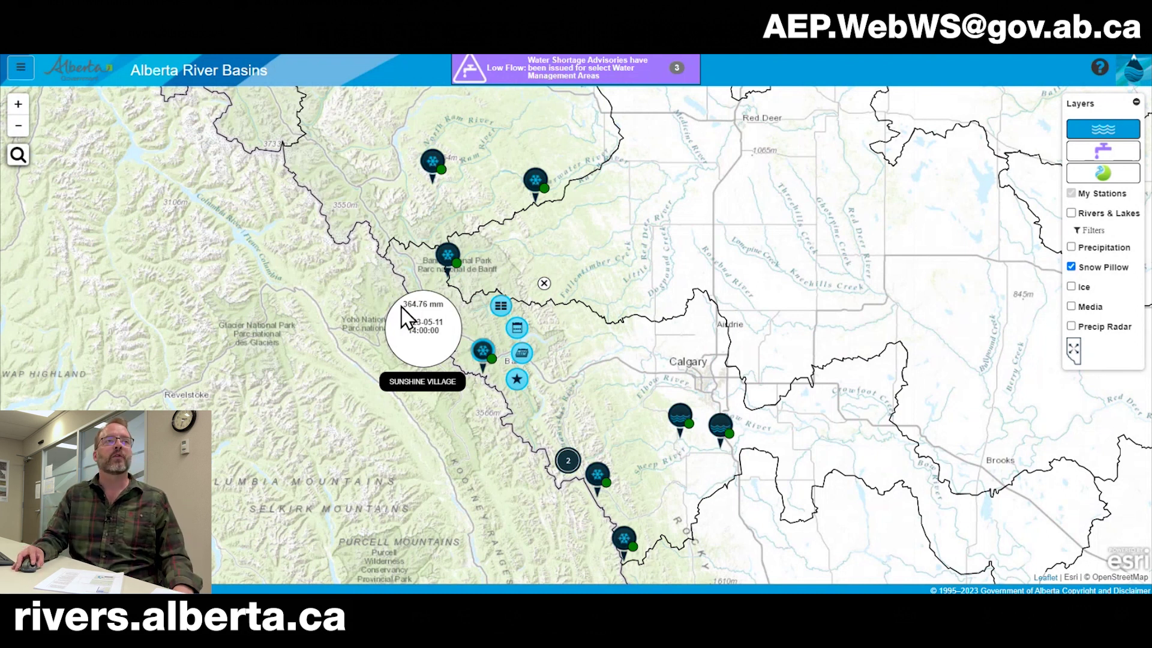
pyautogui.click(497, 309)
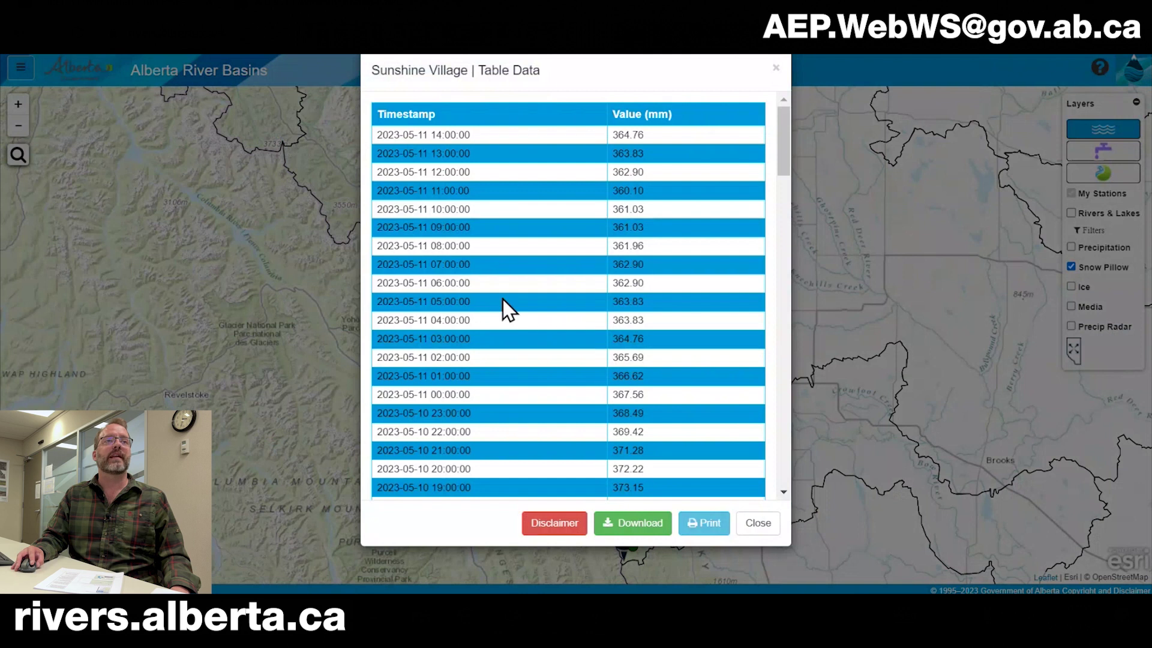
pyautogui.click(758, 524)
# Step: Examine the weekly and yearly snow water equivalent graphs for the Sunshine Village station
pyautogui.click(511, 332)
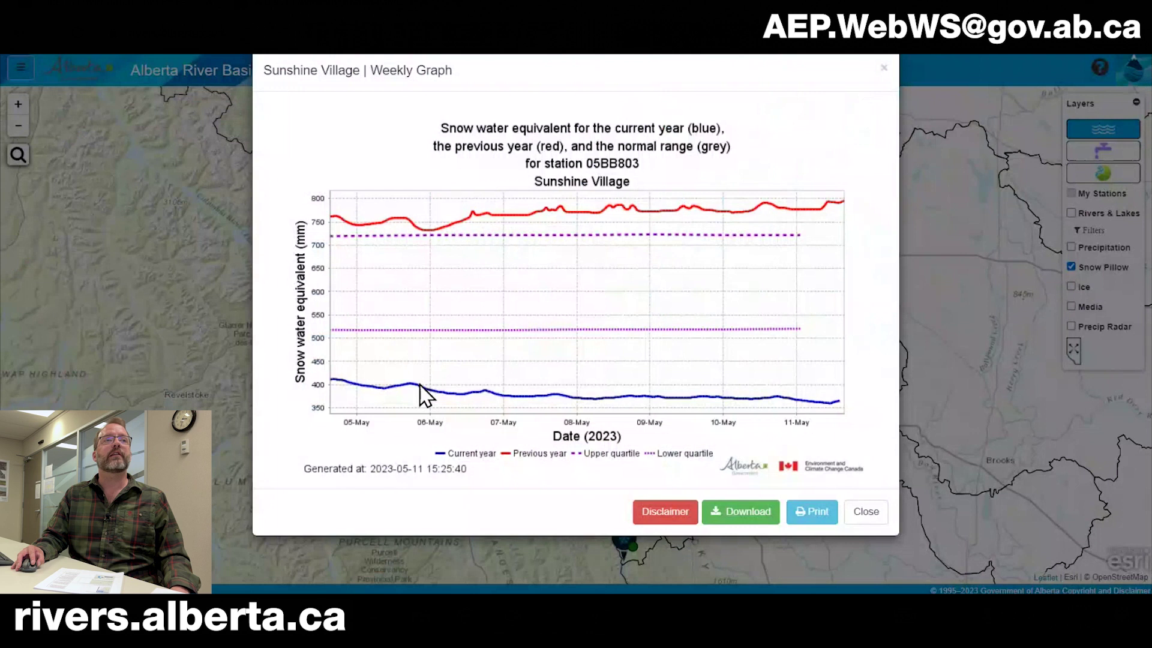
pyautogui.click(865, 516)
pyautogui.click(520, 354)
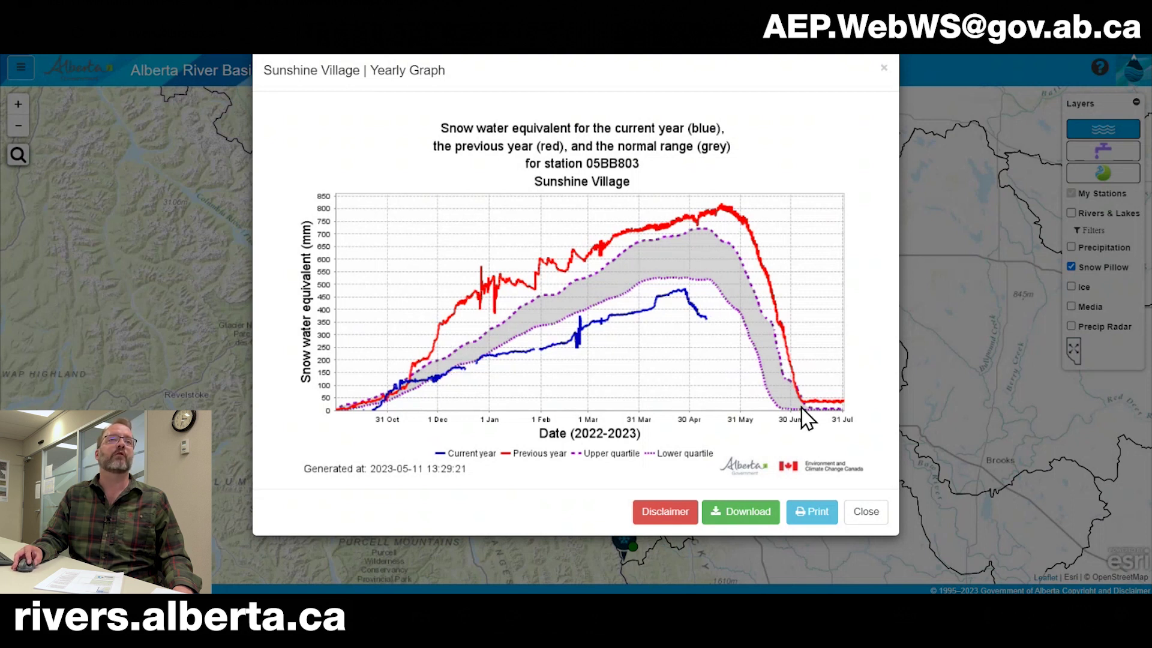
pyautogui.click(866, 511)
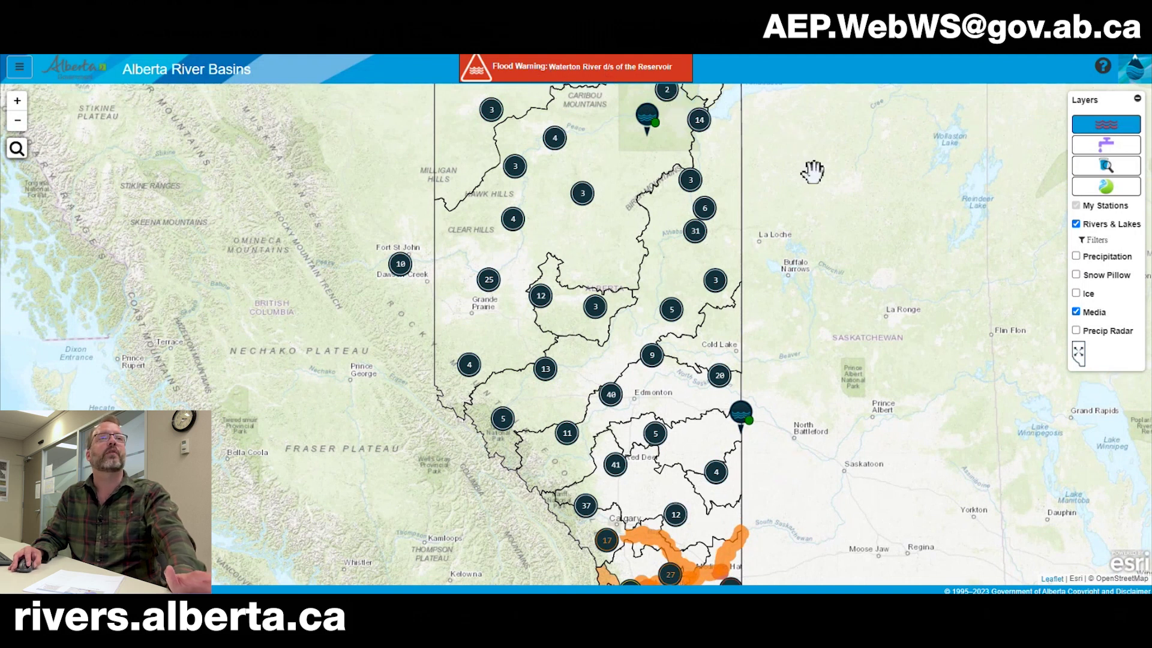
# Step: Check the advisory definitions for the yellow basin along the southern Alberta border and the orange basin in the southwestern mountains
pyautogui.click(645, 567)
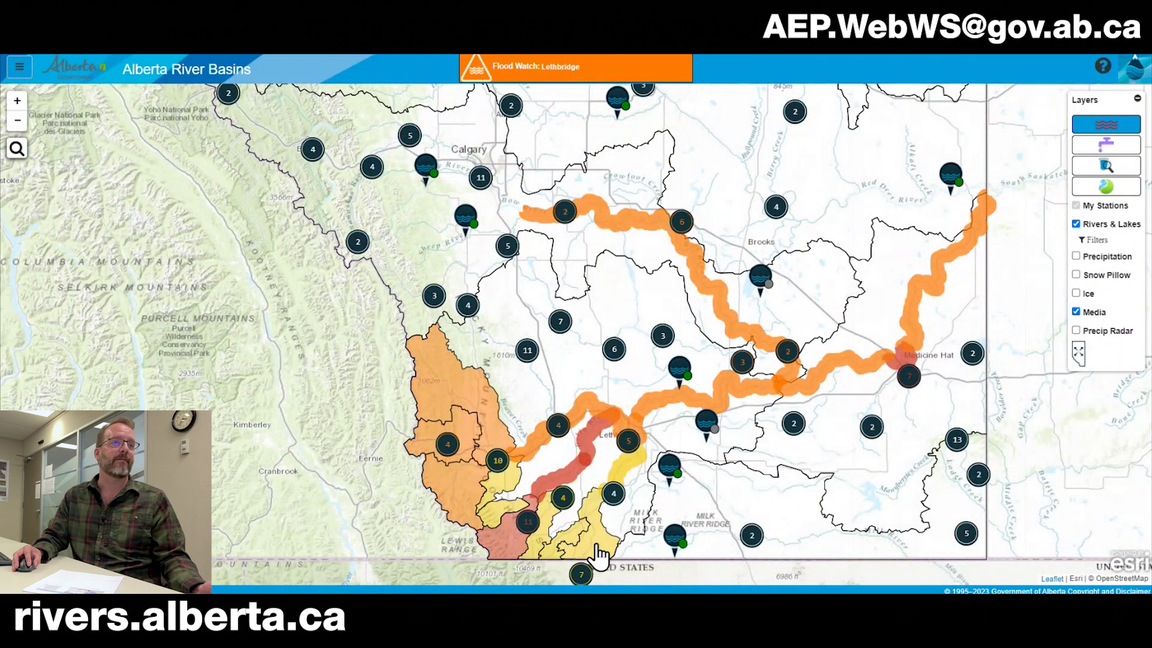
pyautogui.click(598, 555)
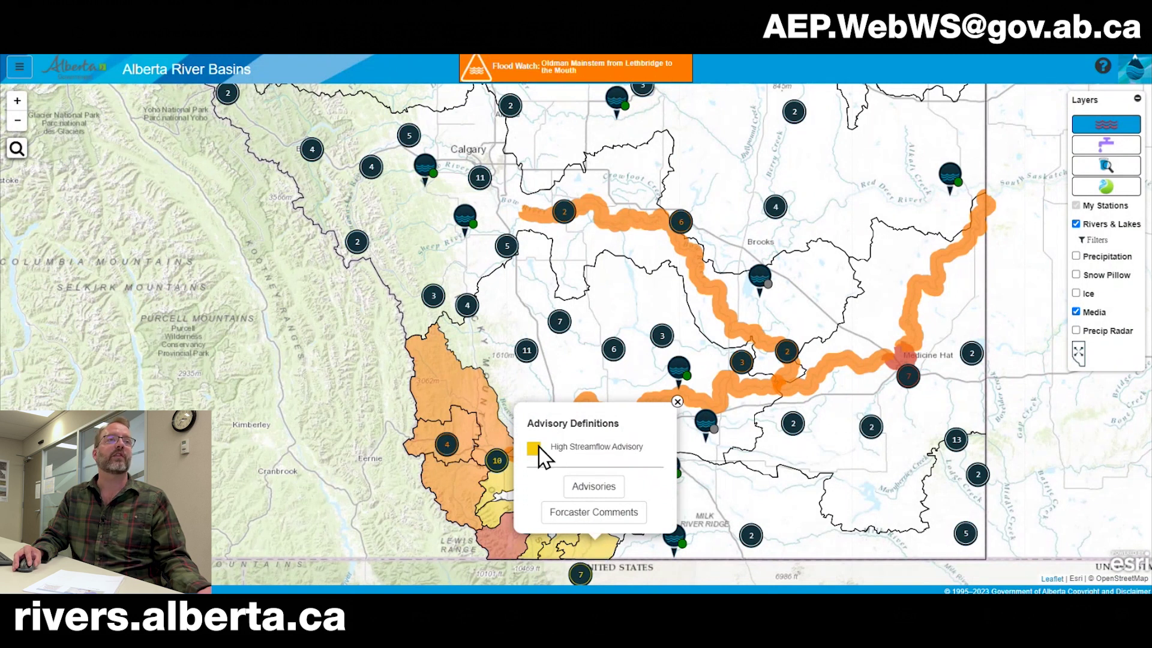
pyautogui.click(677, 402)
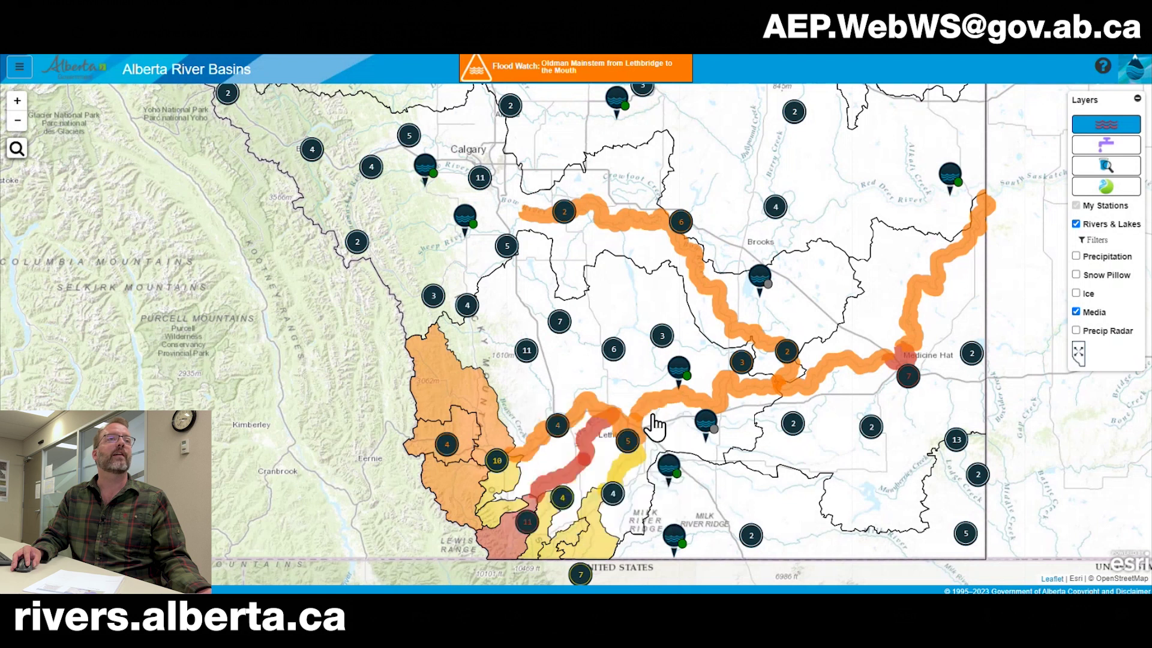
pyautogui.click(461, 492)
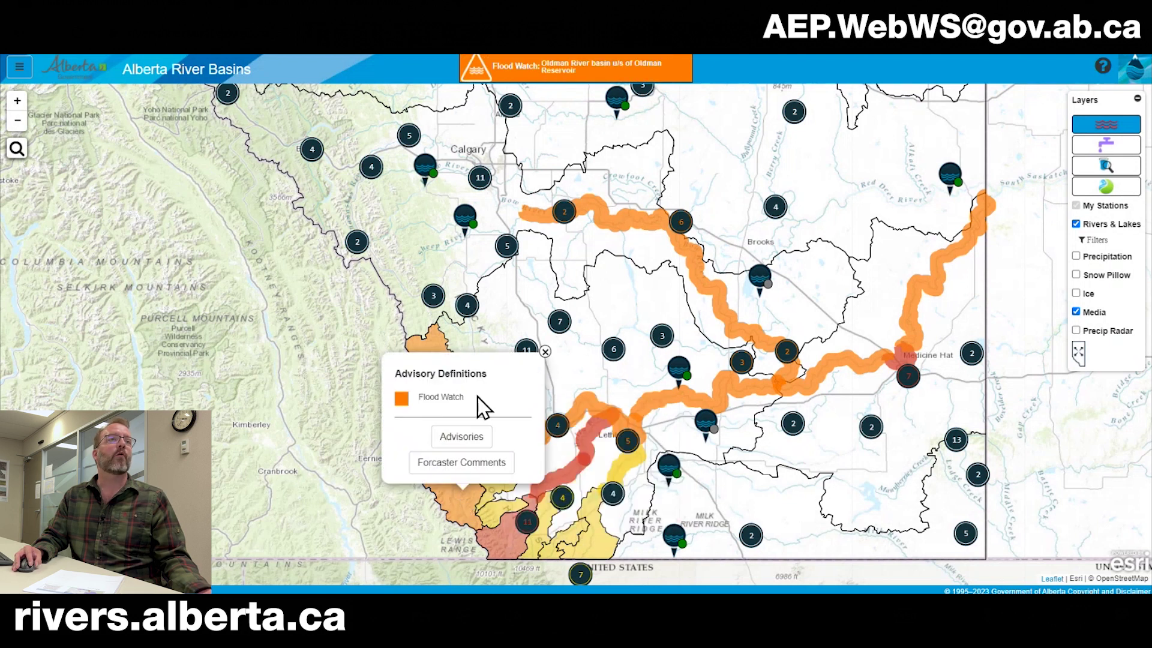